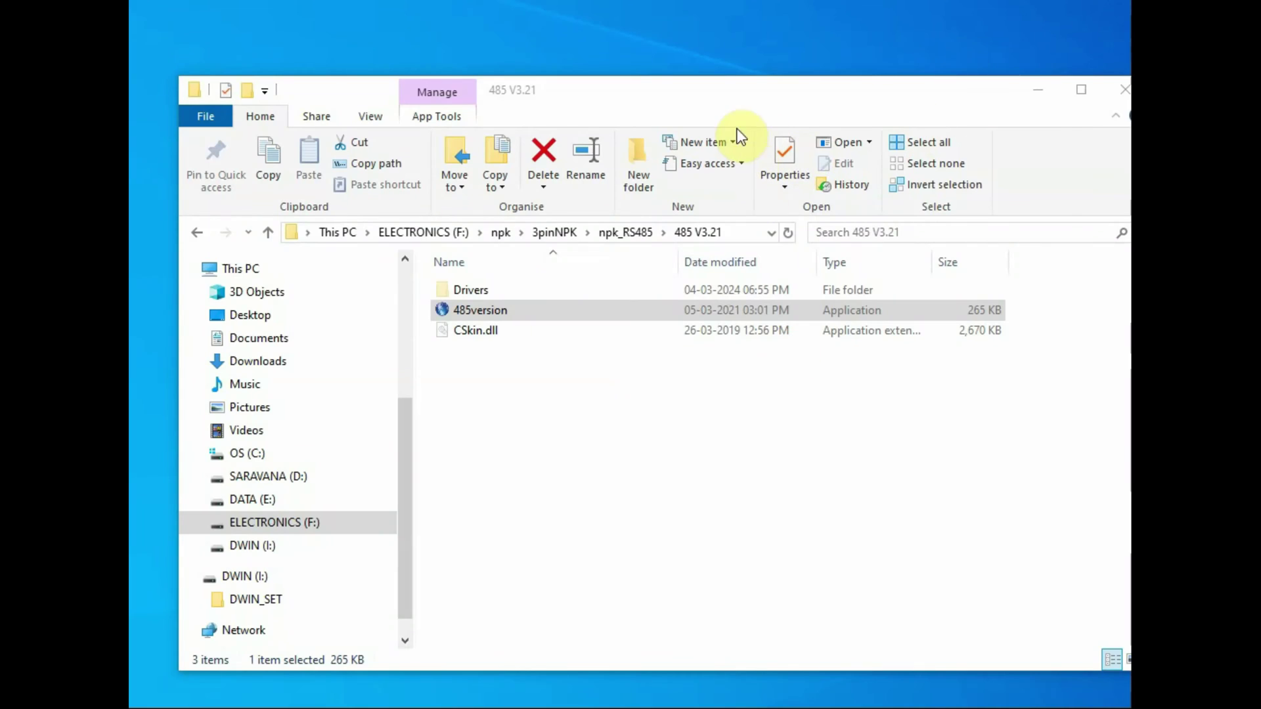
- Select the 485version application in the 485 V3.21 folder on ELECTRONICS (F:)
left_click(718, 105)
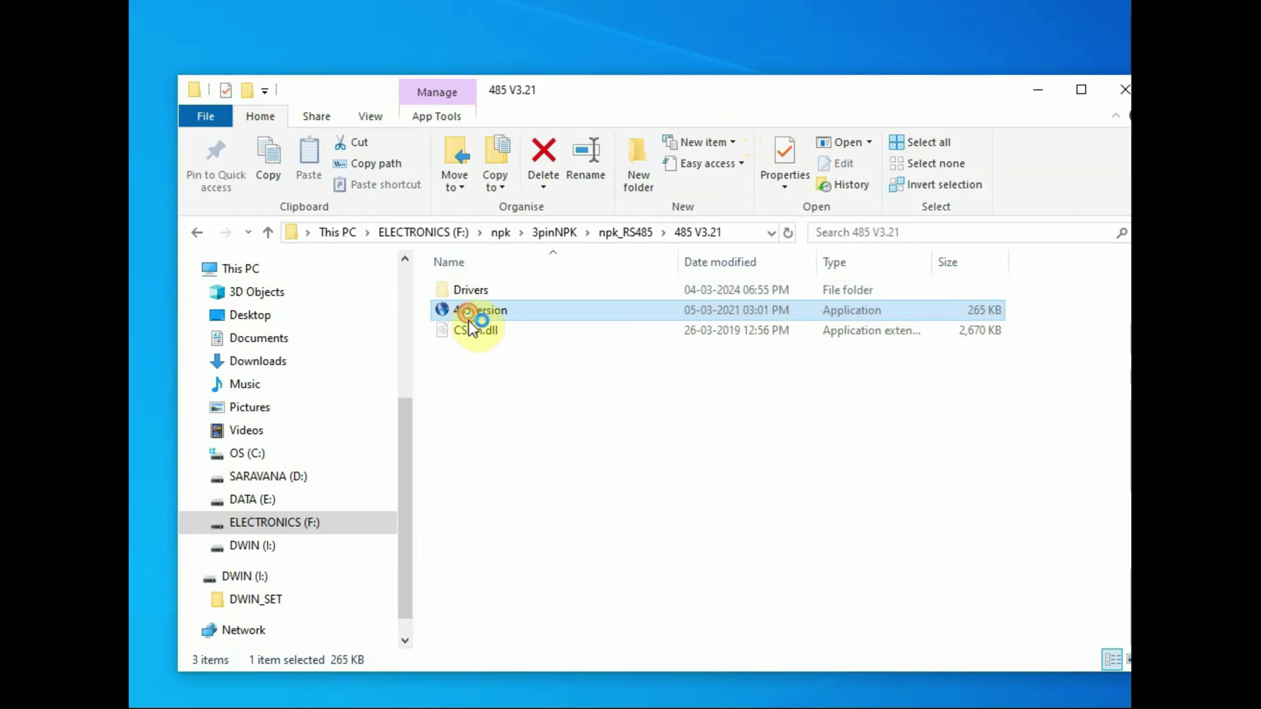
- Choose the soil nitrogen, phosphorus and potassium sensor on COM3, address 1, and connect
left_click(1040, 90)
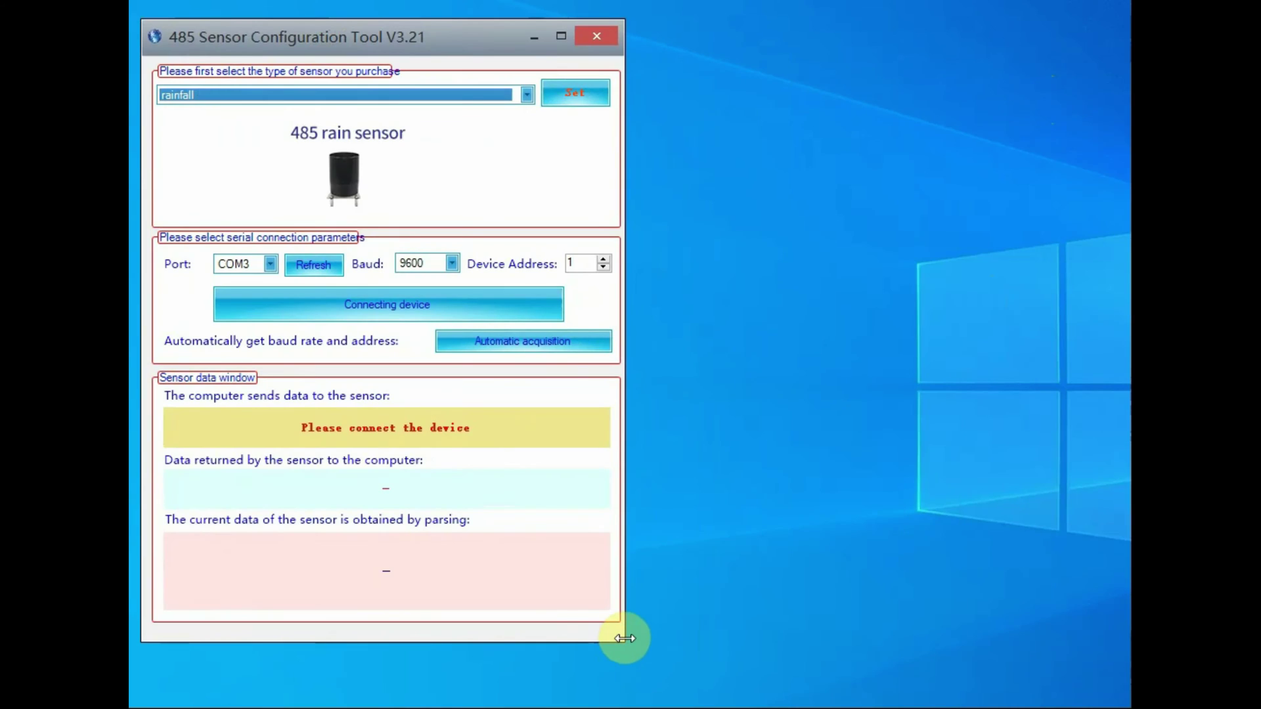
left_click_drag(625, 642, 1078, 686)
left_click(542, 98)
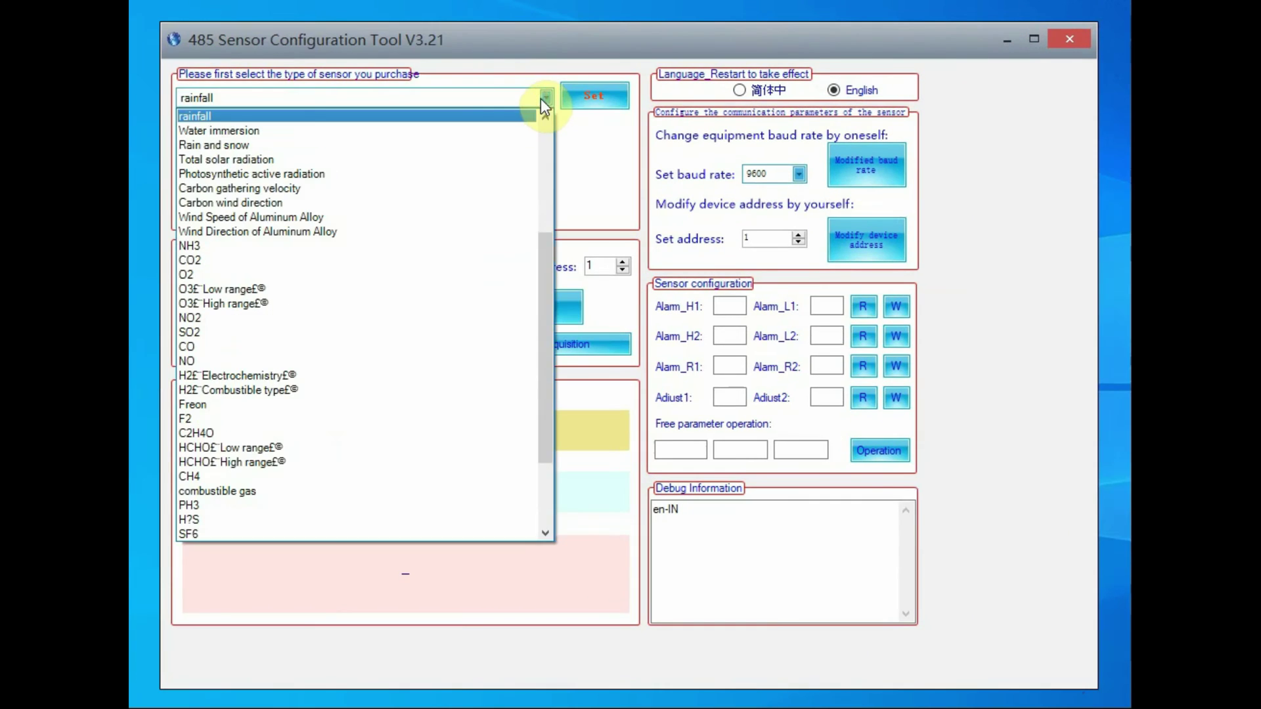
left_click(408, 305)
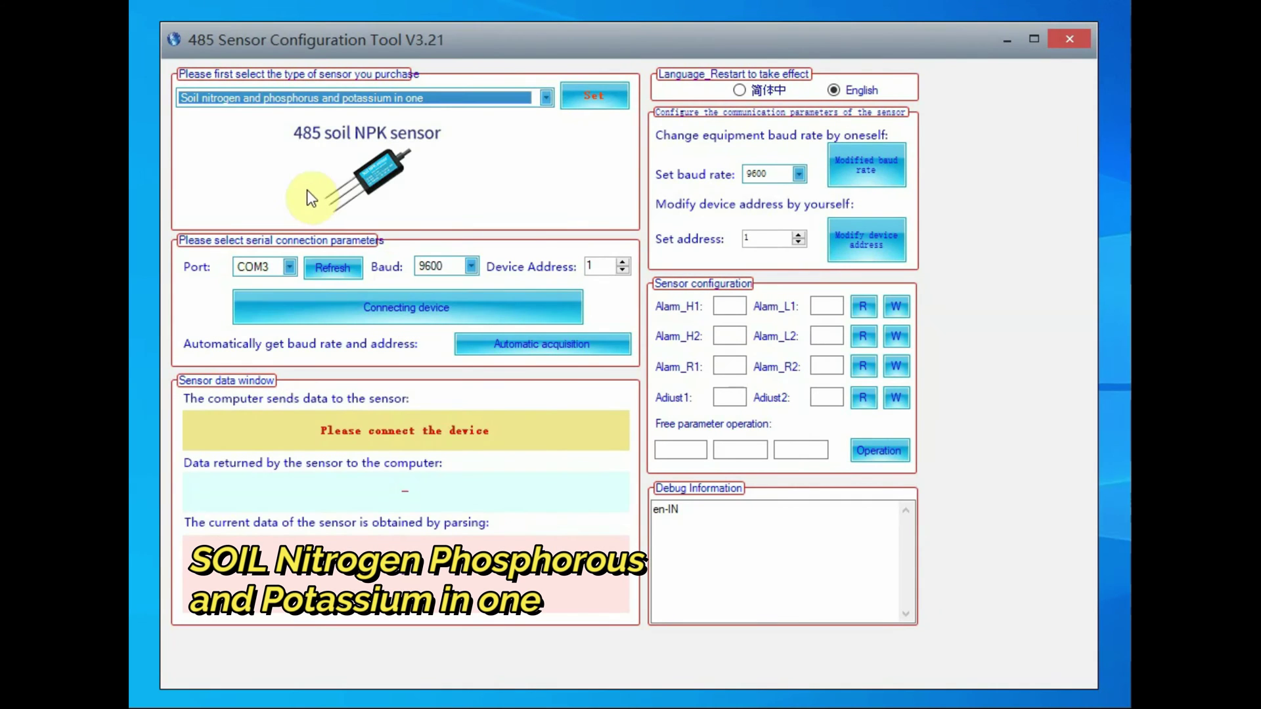
left_click(288, 273)
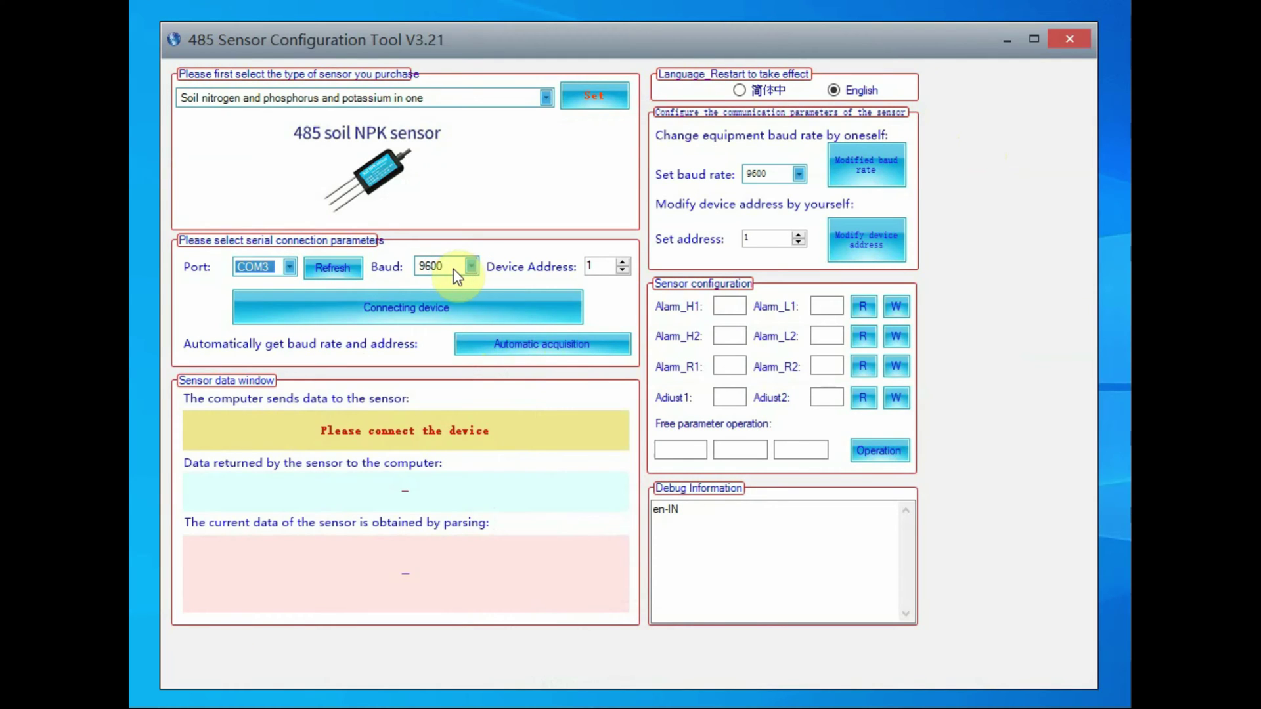
left_click(596, 265)
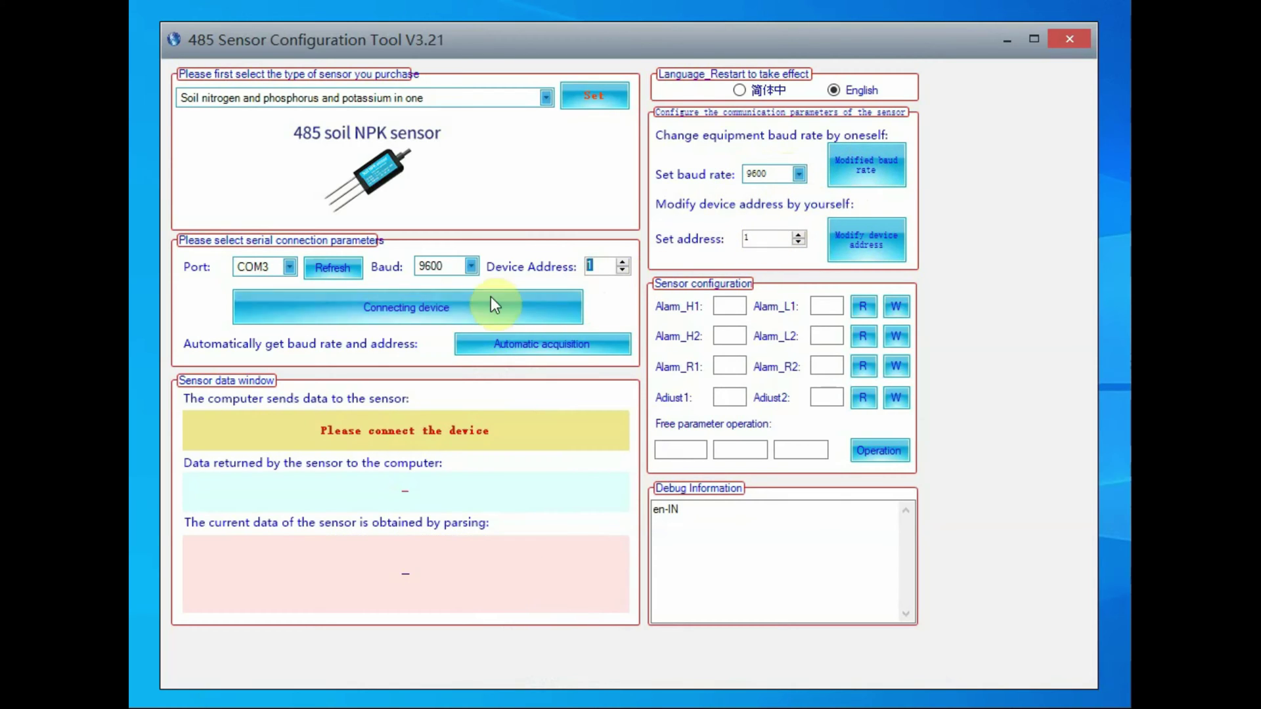
left_click(385, 310)
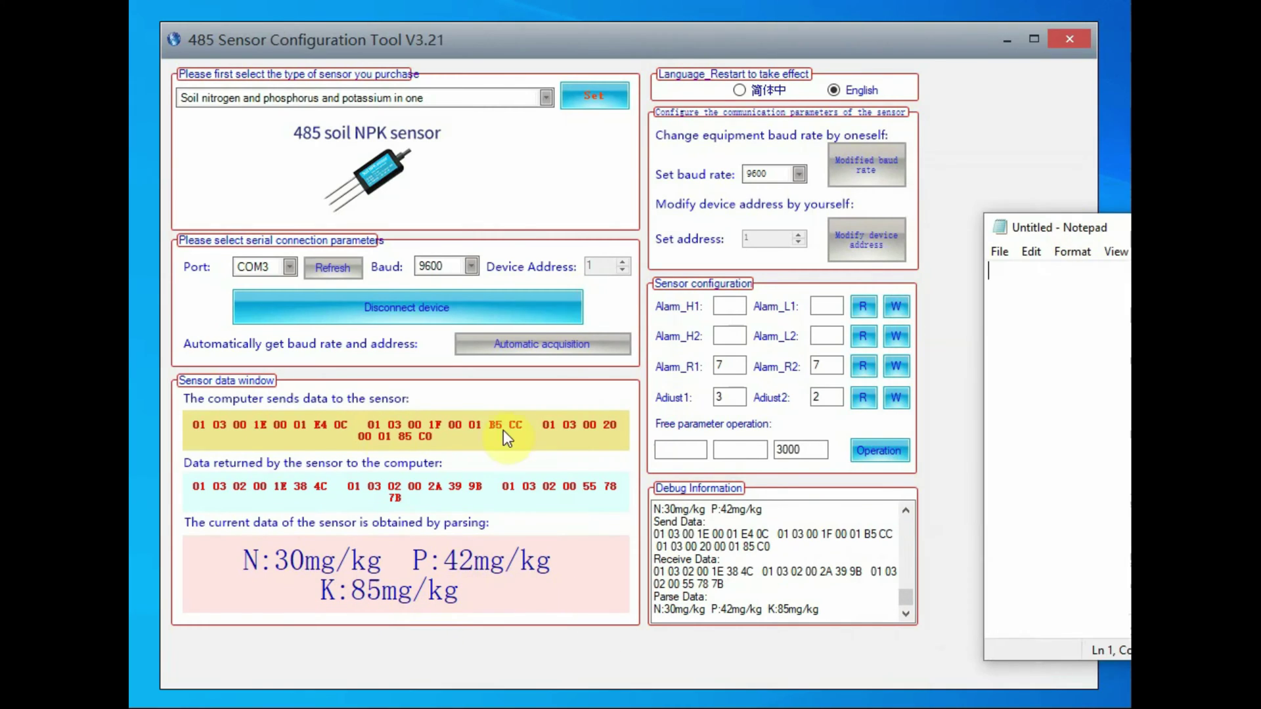
- Disconnect the sensor and copy the sent request hex from the Debug Information log
left_click(380, 309)
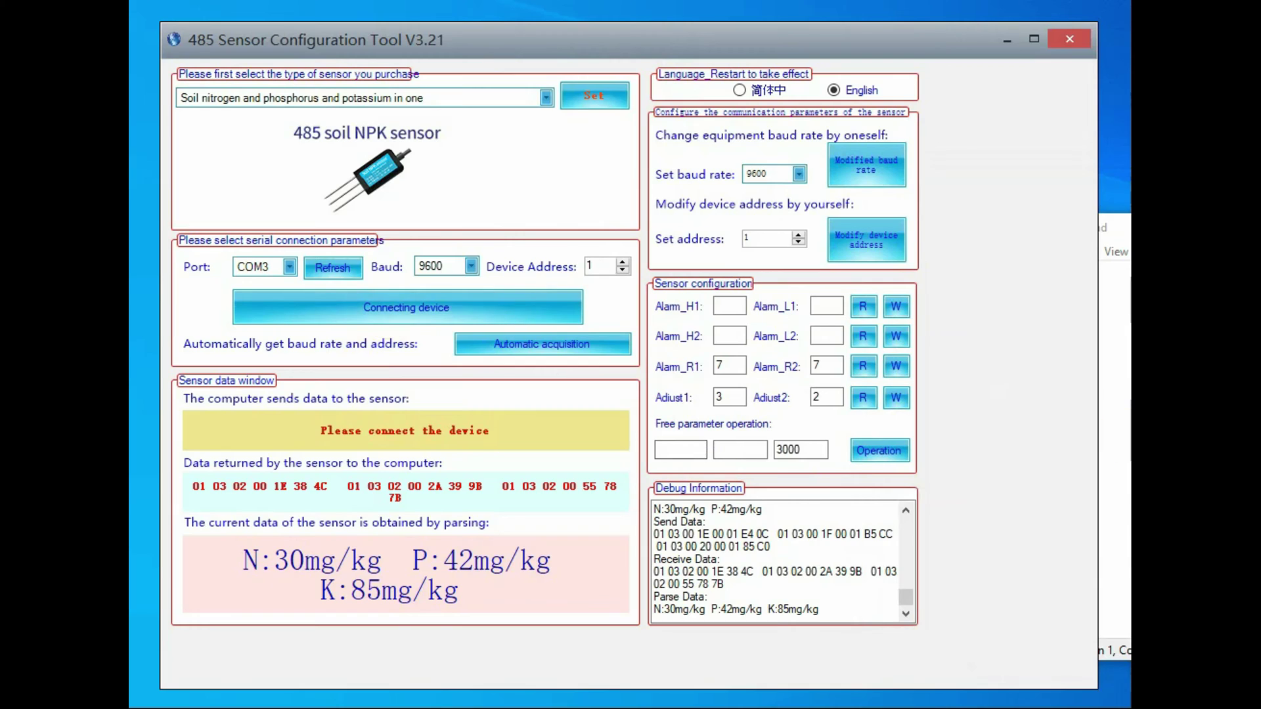
left_click(659, 541)
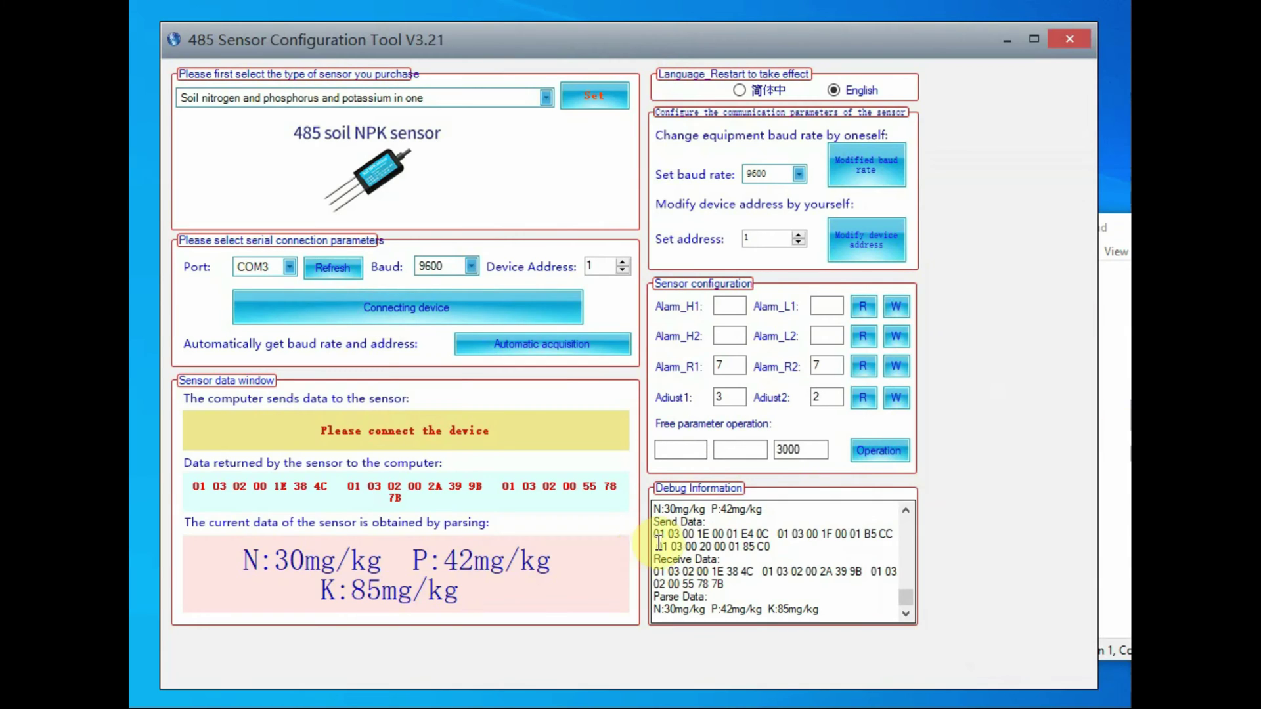
left_click_drag(657, 537, 771, 549)
right_click(771, 549)
left_click(894, 607)
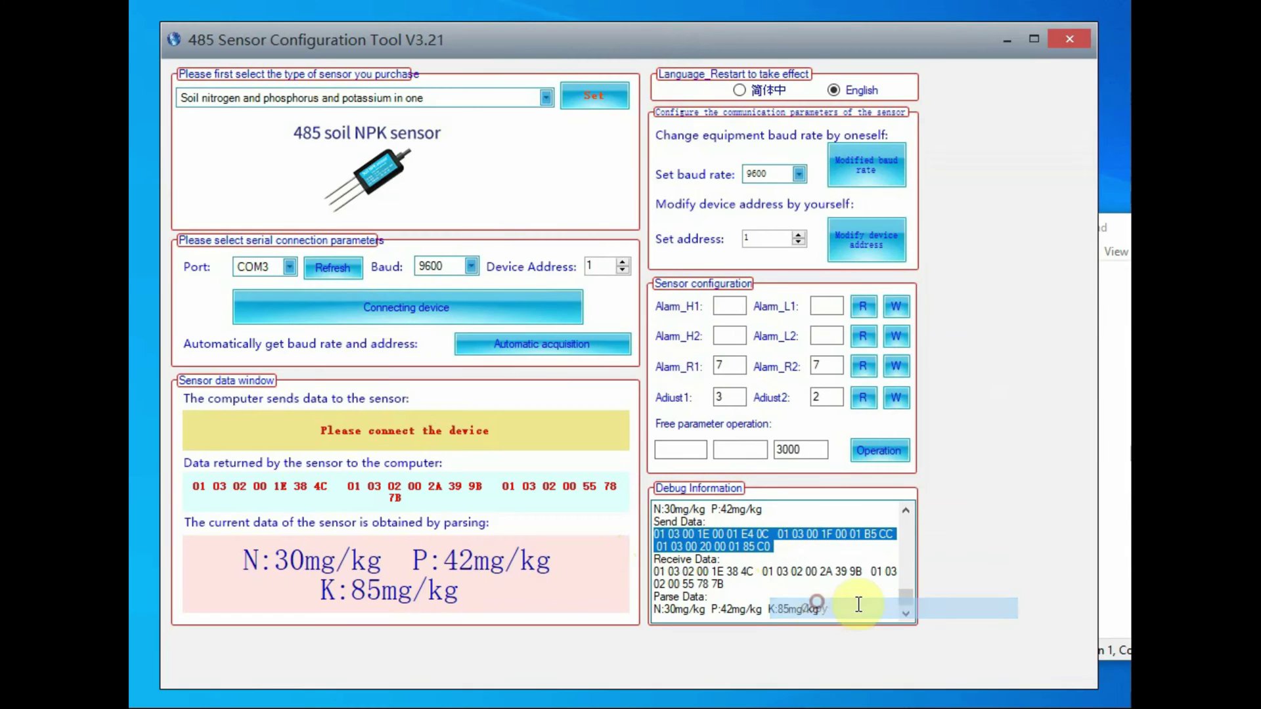
key("alt+Tab")
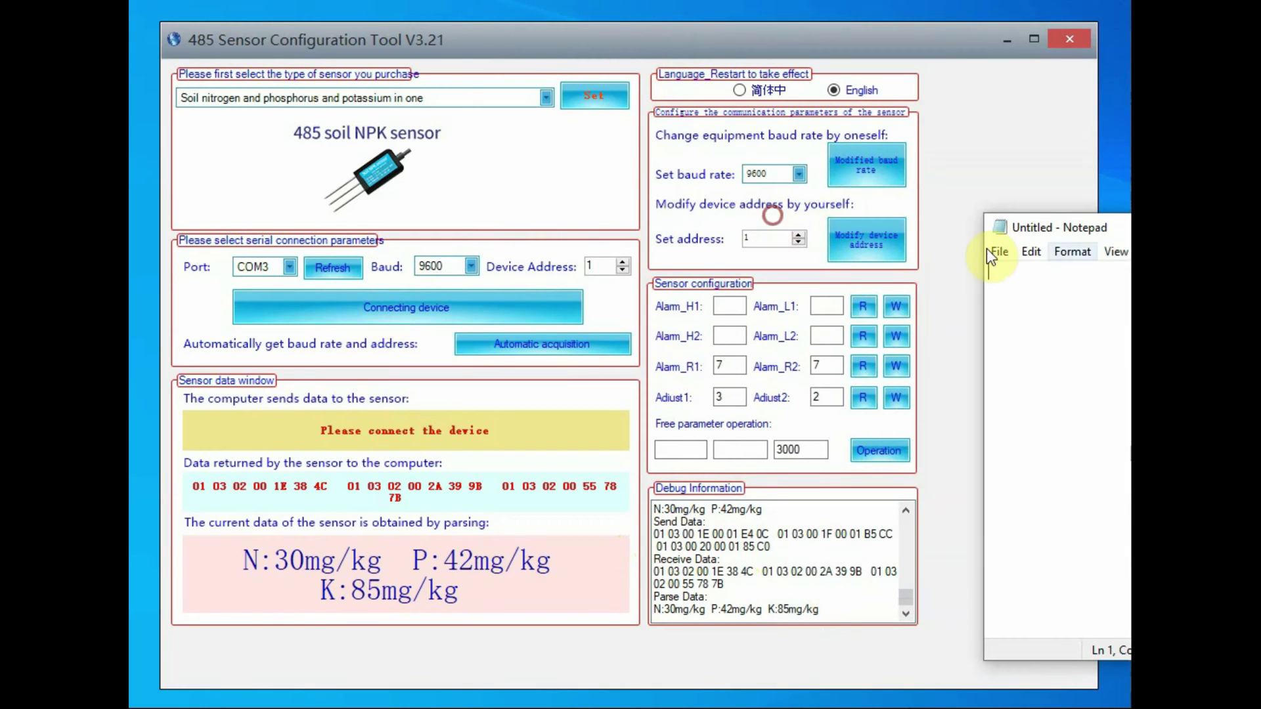
- Paste the copied request frames into a centred Notepad, one frame per line
left_click_drag(1038, 228, 724, 190)
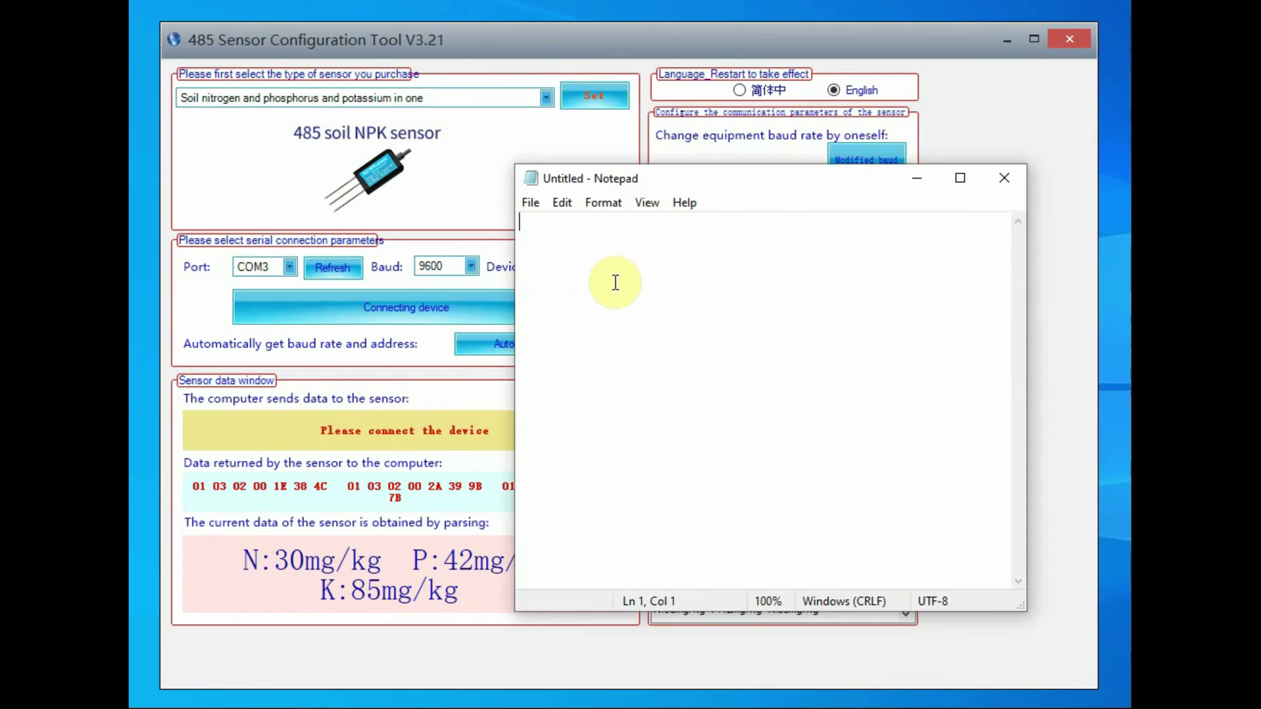
right_click(588, 268)
left_click(650, 366)
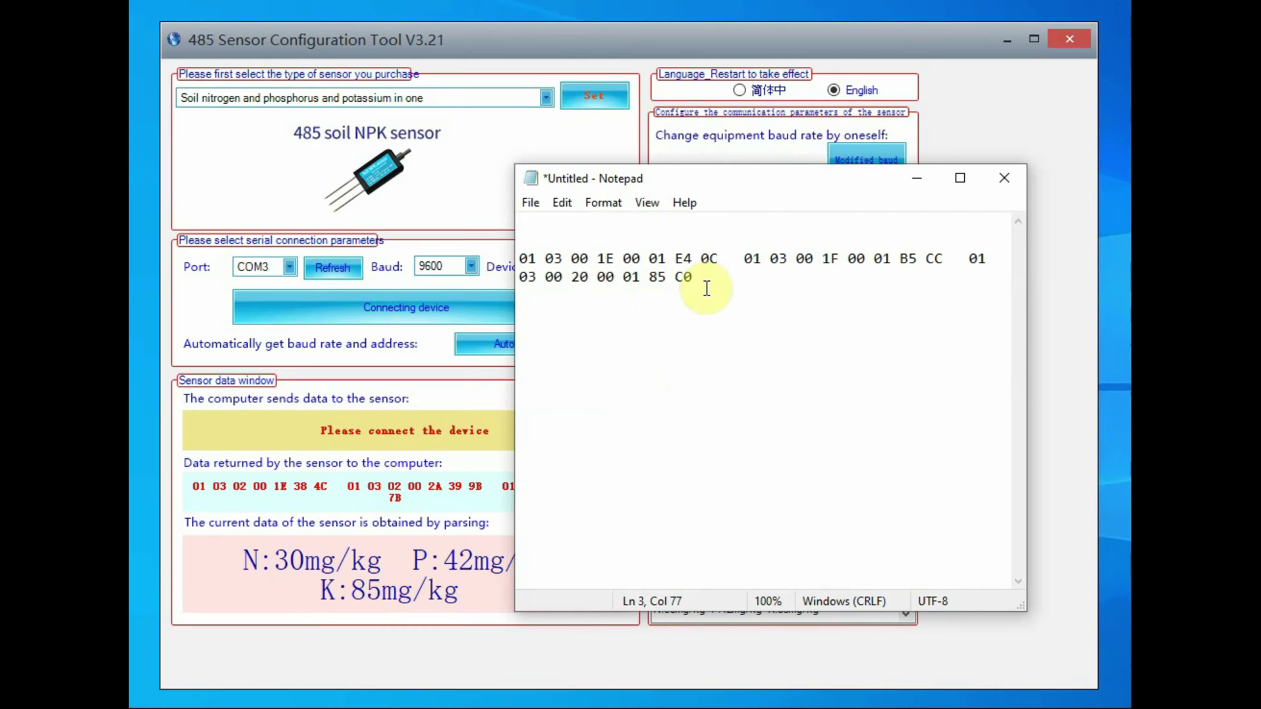
left_click(718, 259)
key("Return")
key("Delete")
key("Delete")
key("Delete")
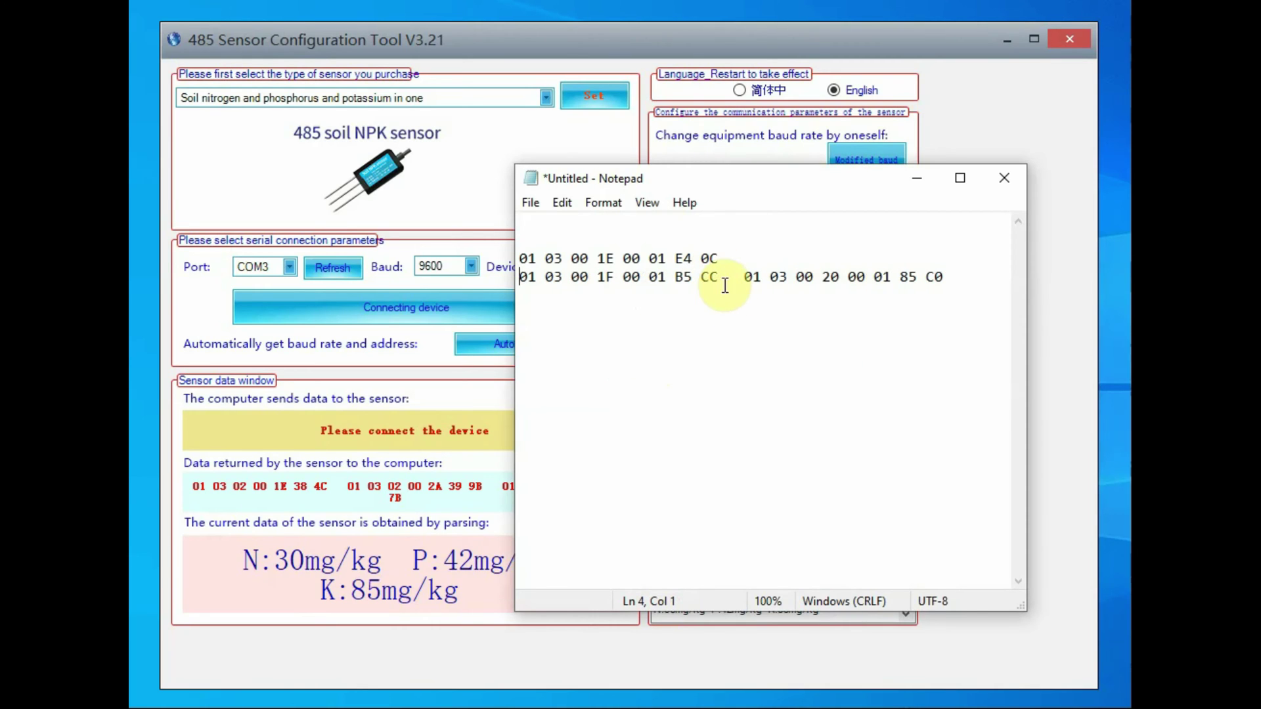
left_click(724, 284)
key("Return")
key("Delete")
key("Delete")
key("Delete")
- Add blank lines between and below the three request frames
left_click(740, 255)
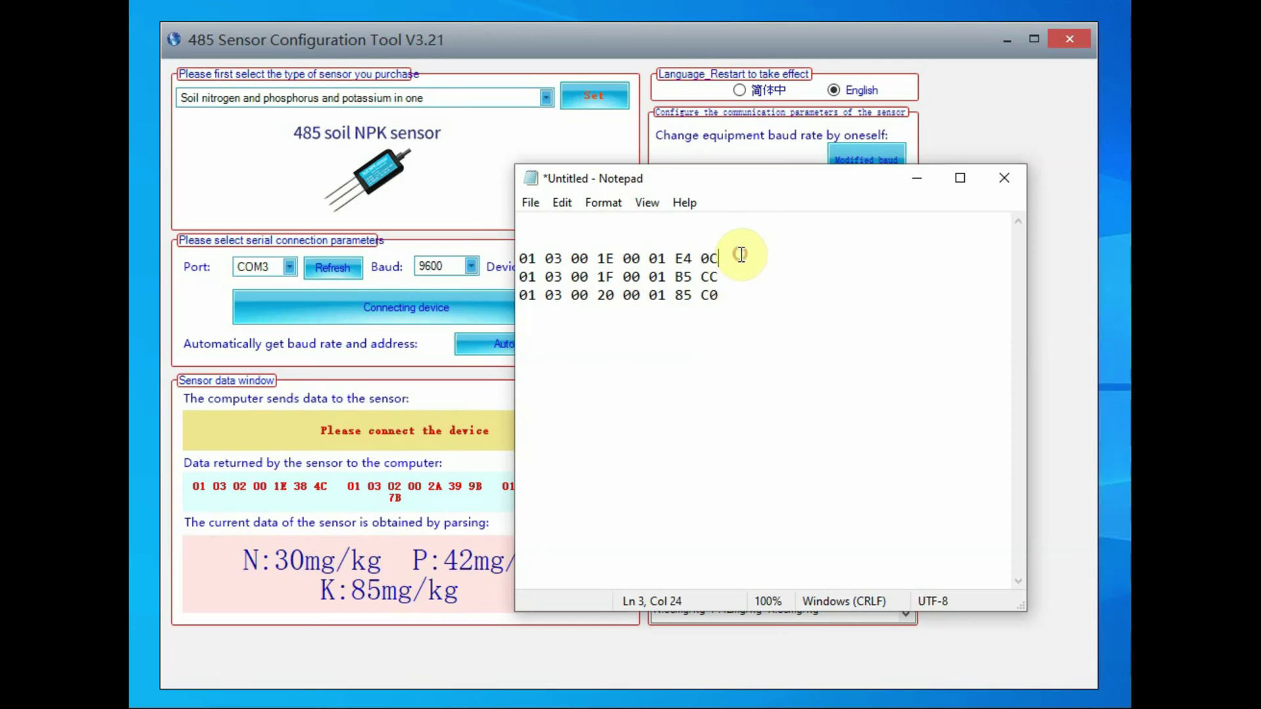
key("Return")
left_click(724, 294)
key("Return")
left_click(572, 331)
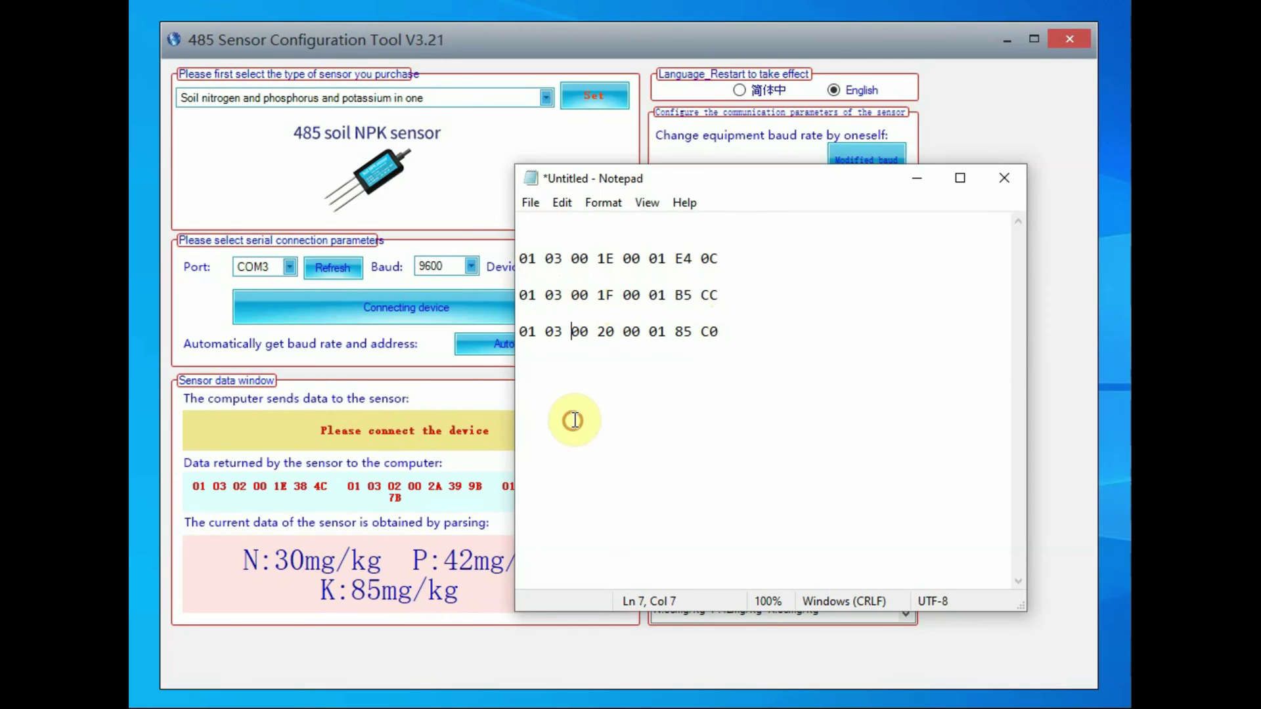
left_click(741, 331)
key("Return")
key("Return")
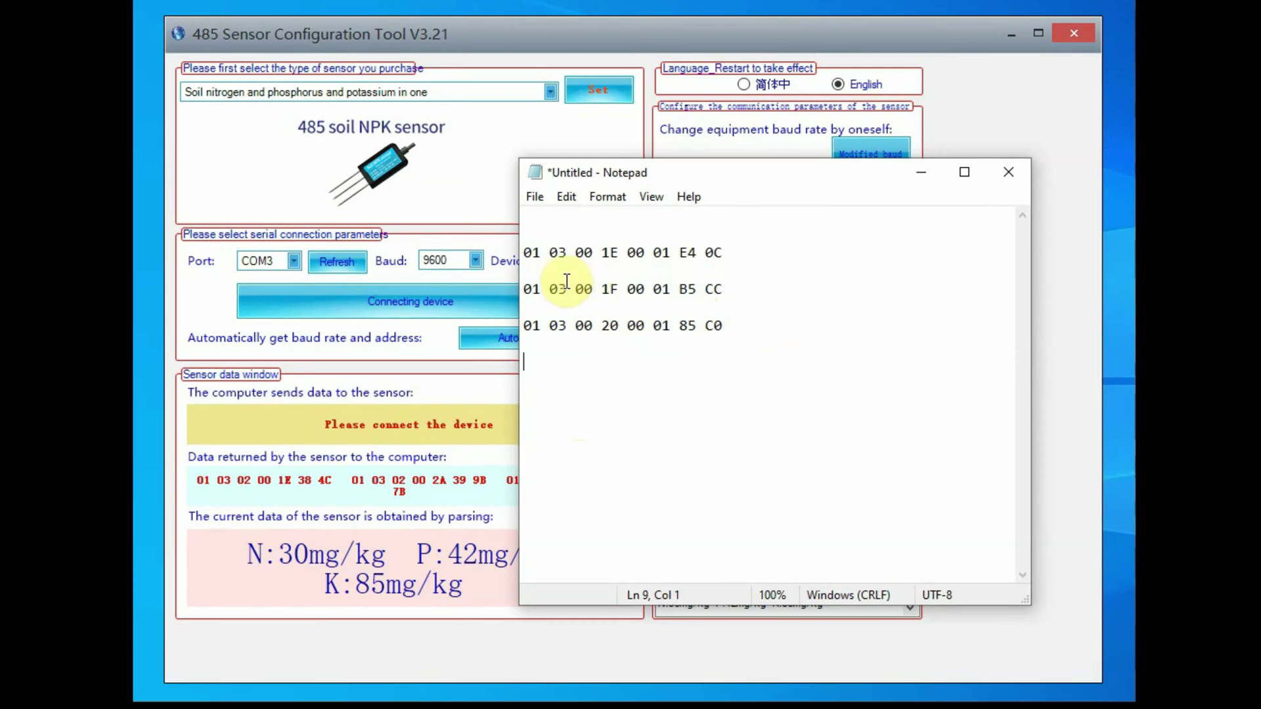
- Highlight the device address, register count 00 01 and starting register 1F fields
left_click_drag(524, 254, 621, 253)
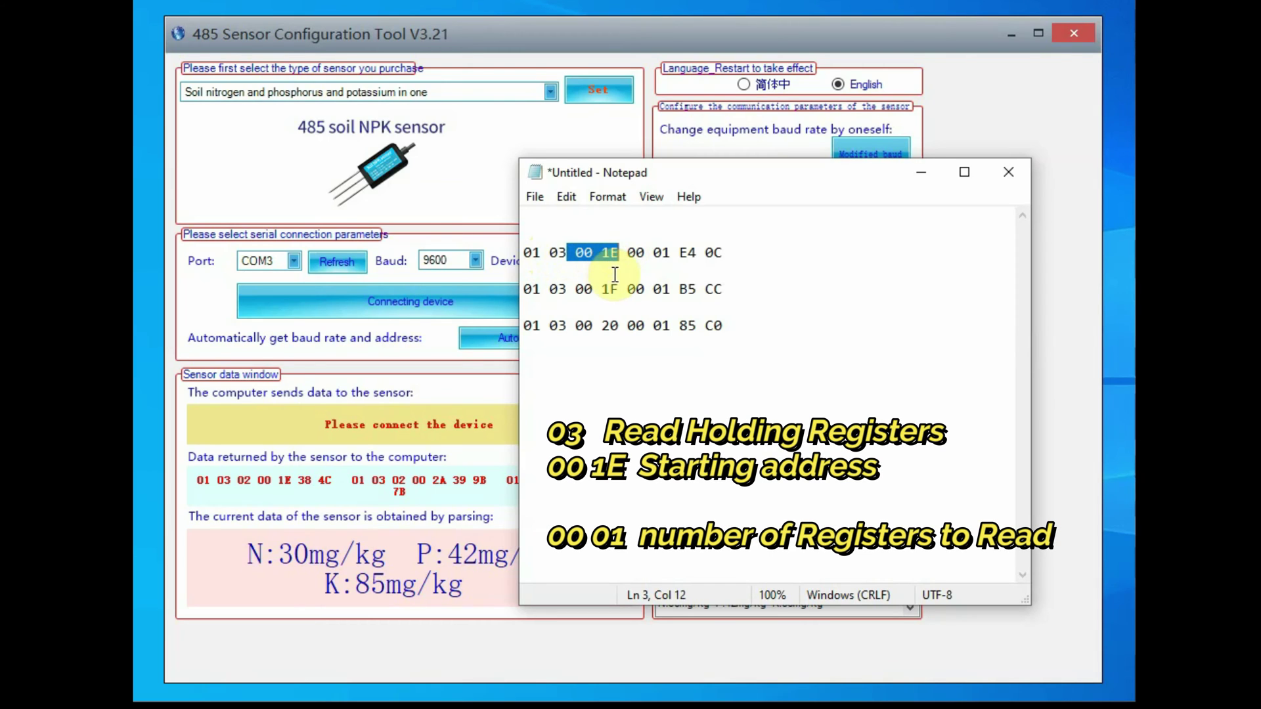
left_click(615, 271)
left_click_drag(626, 252, 727, 252)
left_click(687, 276)
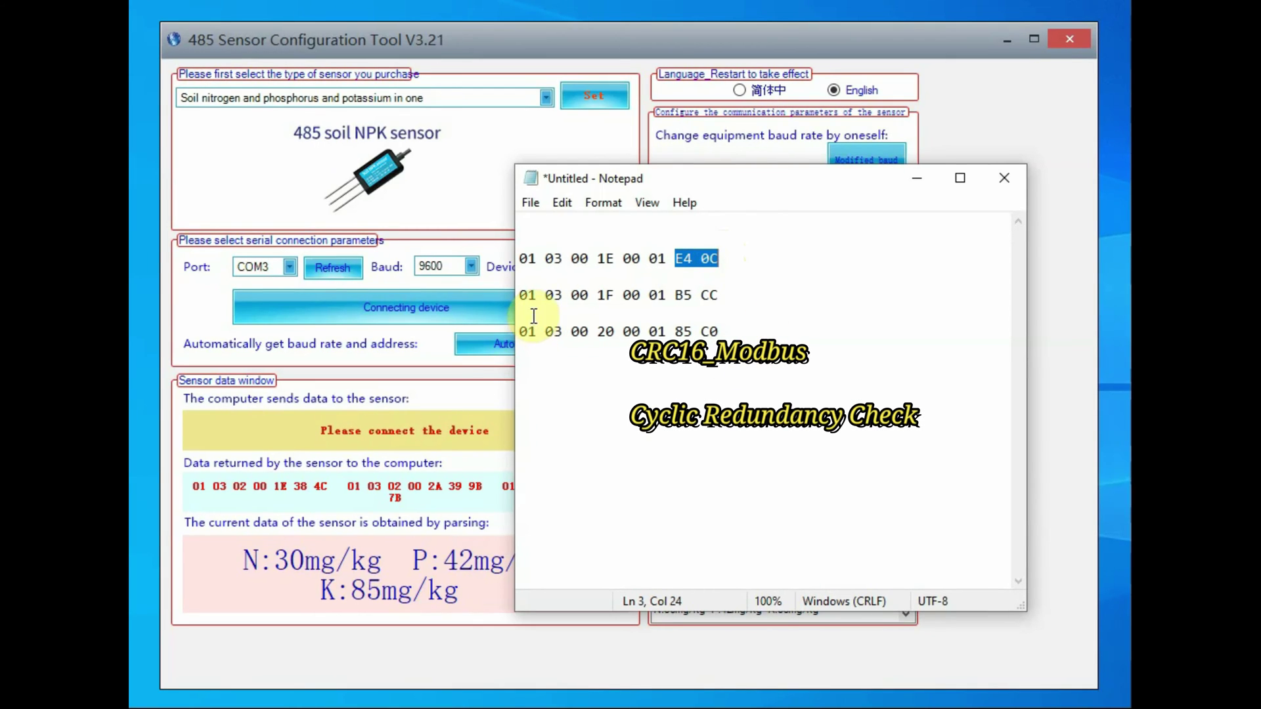
left_click_drag(599, 296, 667, 295)
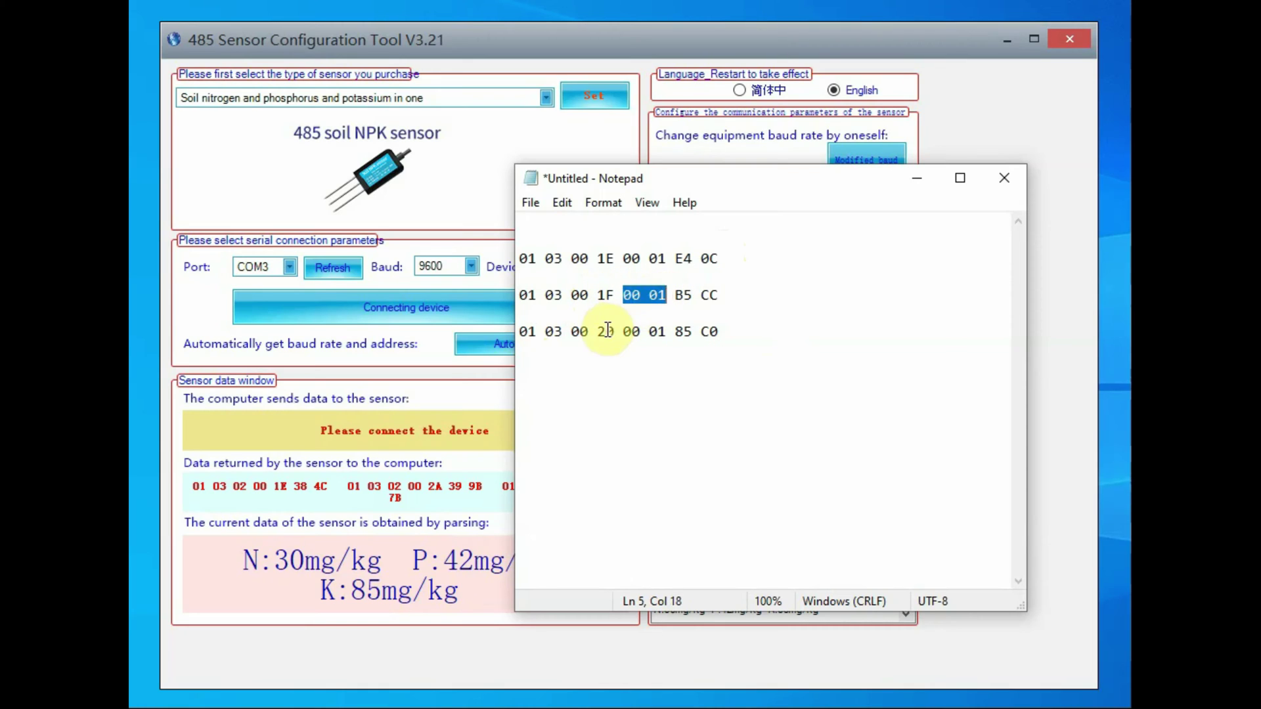
left_click_drag(623, 331, 667, 330)
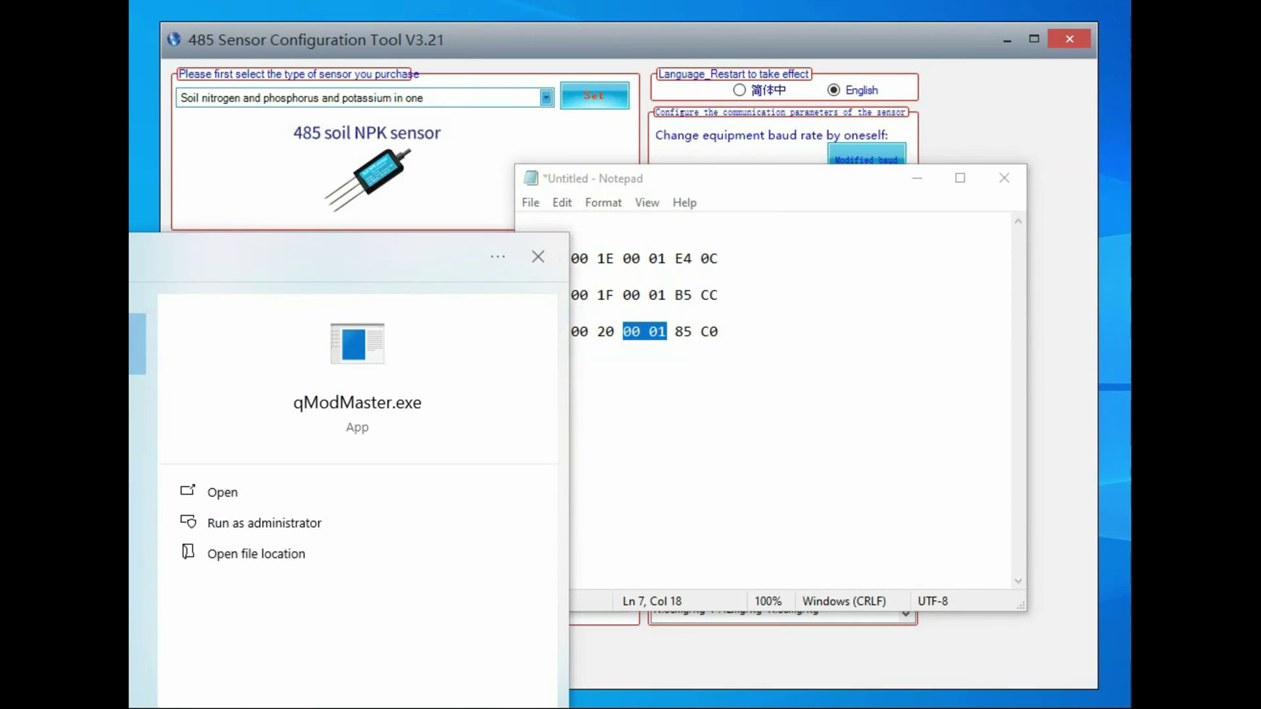
- Launch qModMaster.exe from the search results and move its window slightly higher
left_click(344, 427)
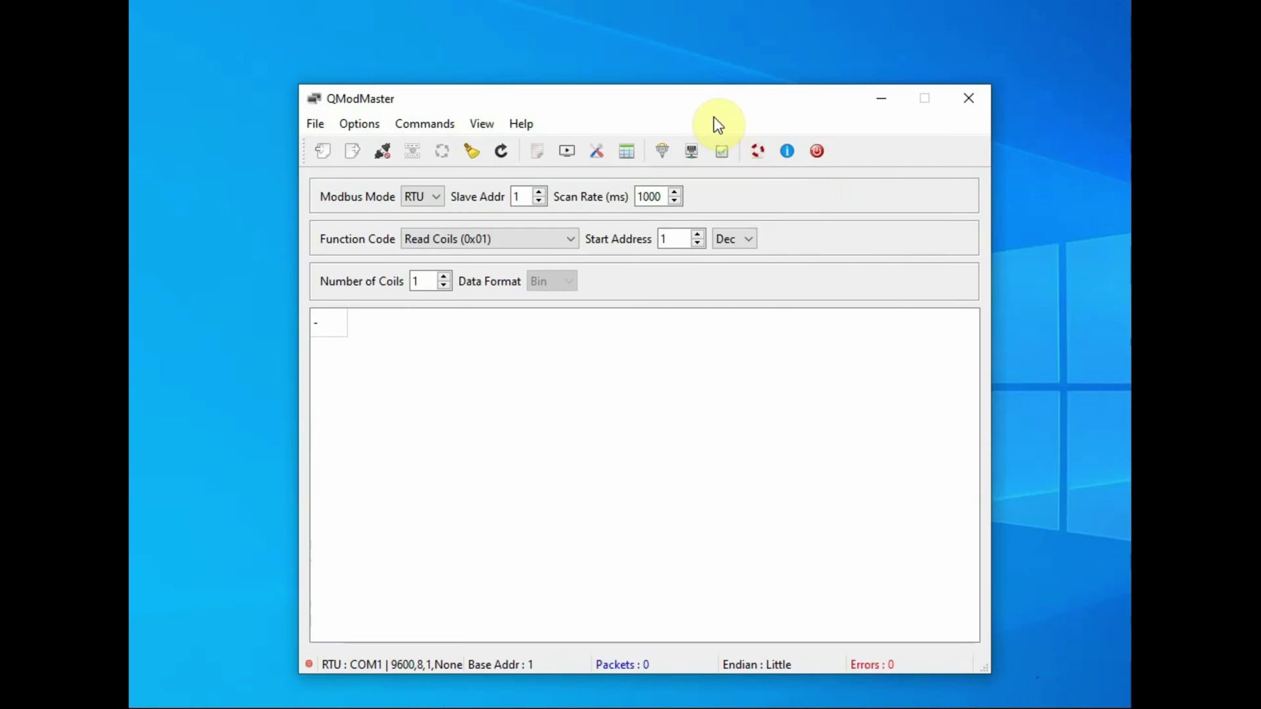
left_click_drag(704, 92, 677, 93)
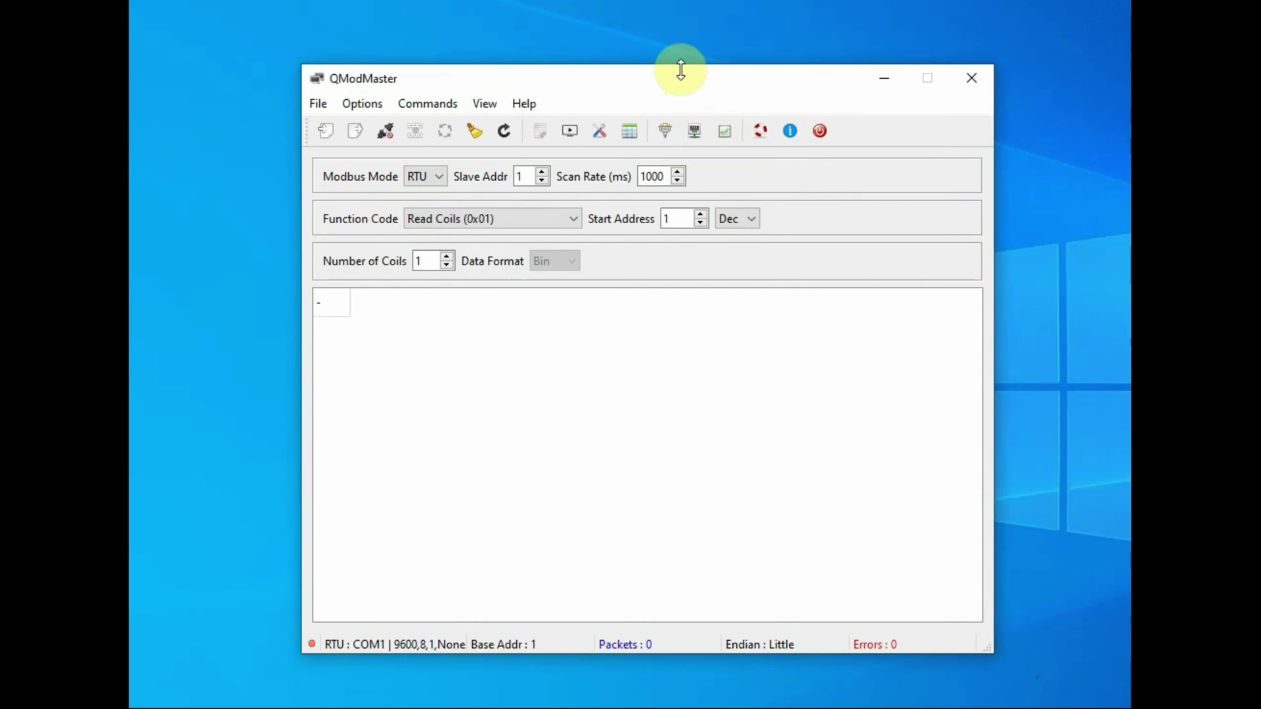
- Set the Modbus RTU connection to serial port 3 at 9600 baud, scan rate 1000 ms
left_click(361, 105)
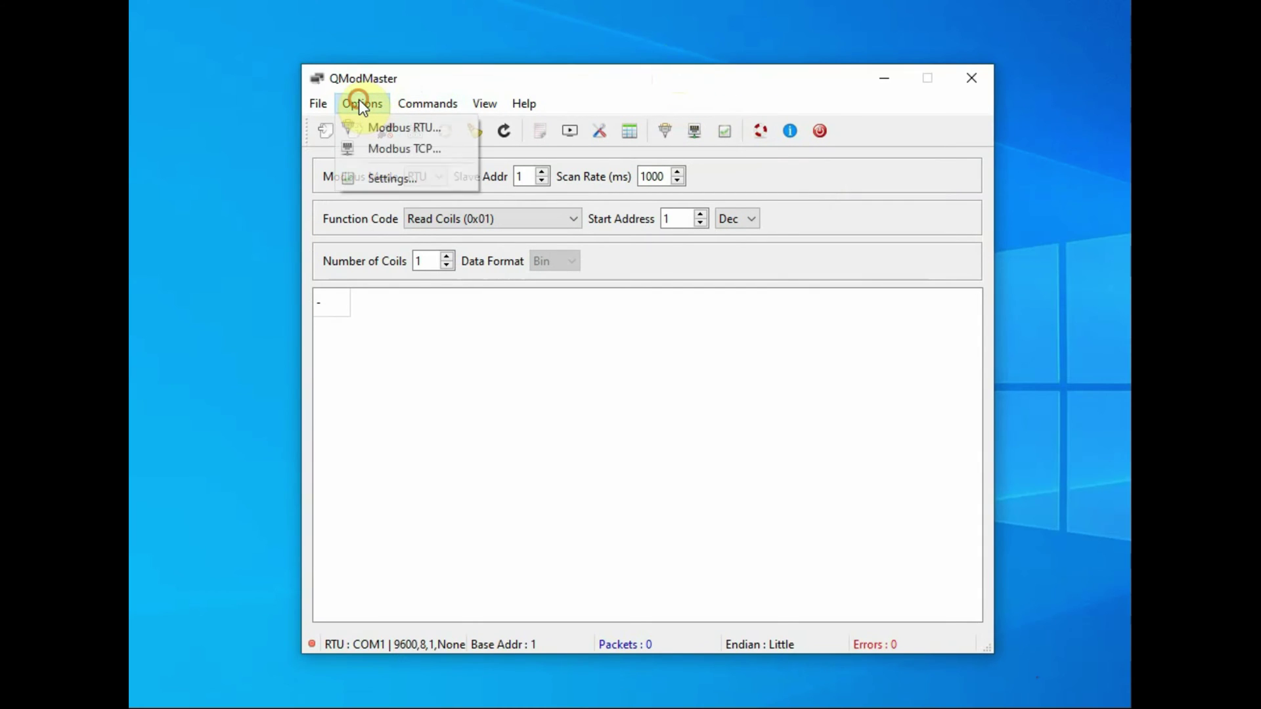
left_click(378, 125)
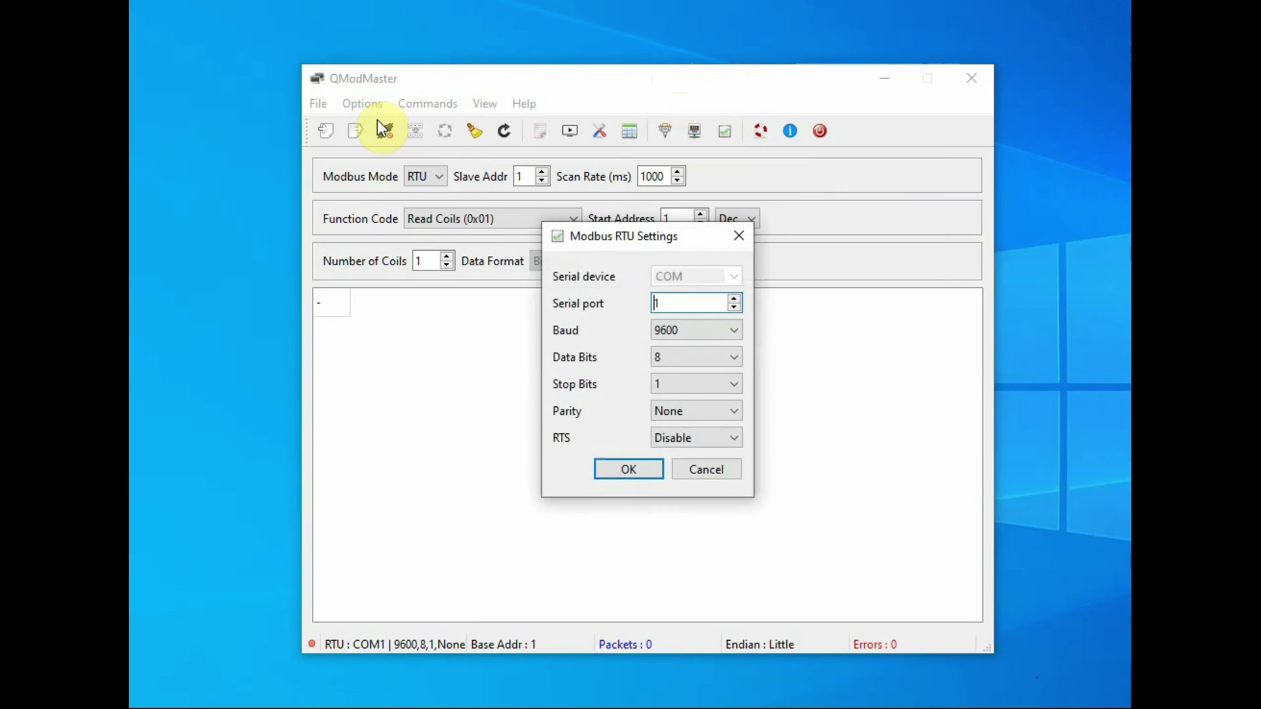
key("alt+Tab")
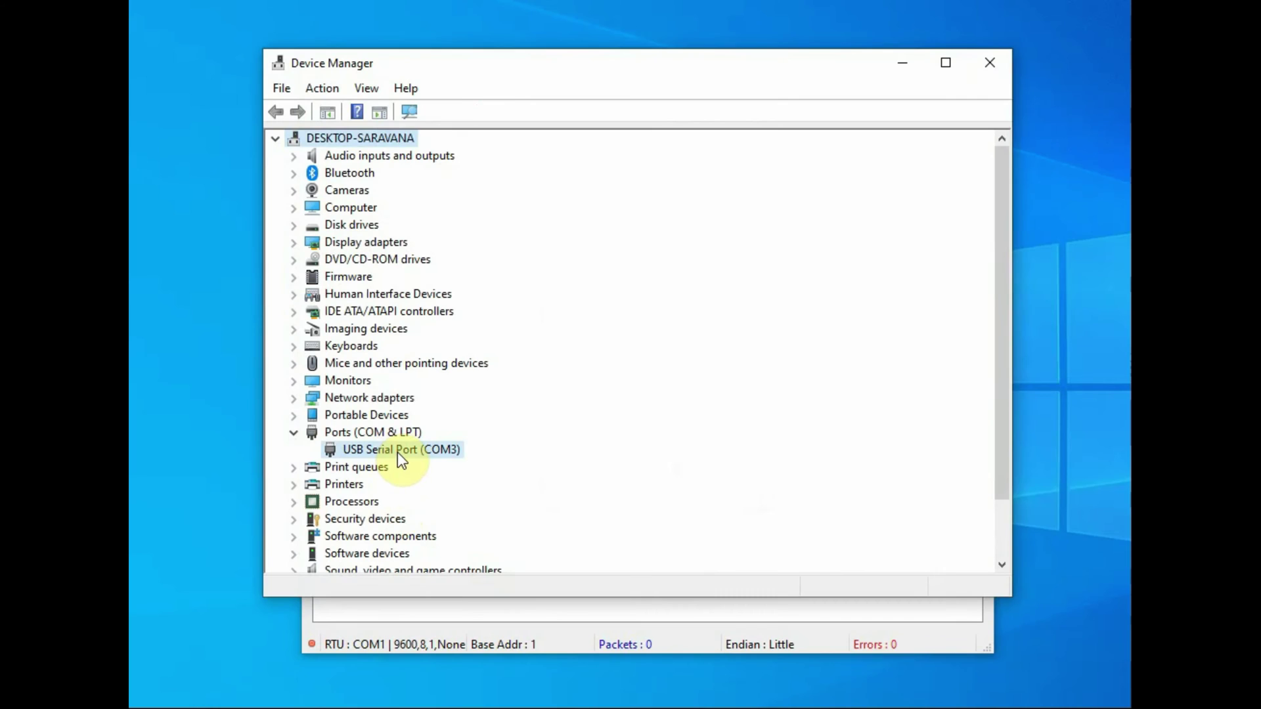
left_click(900, 63)
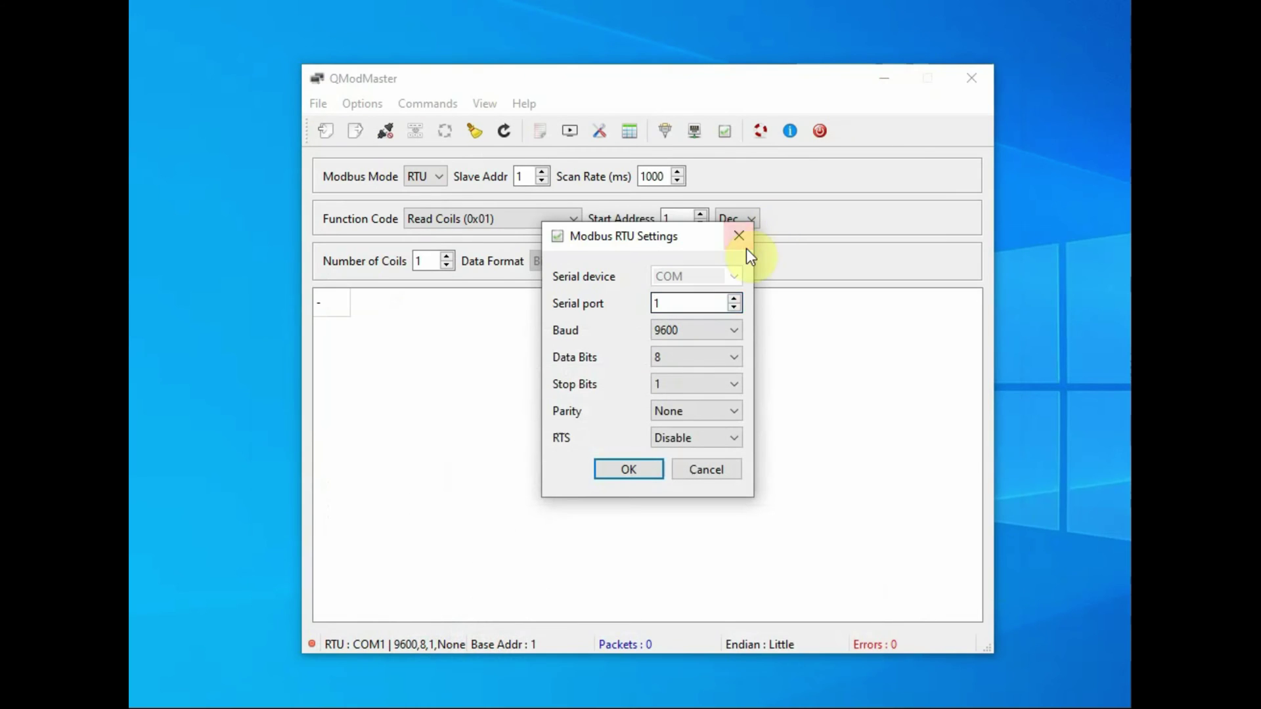
left_click(734, 299)
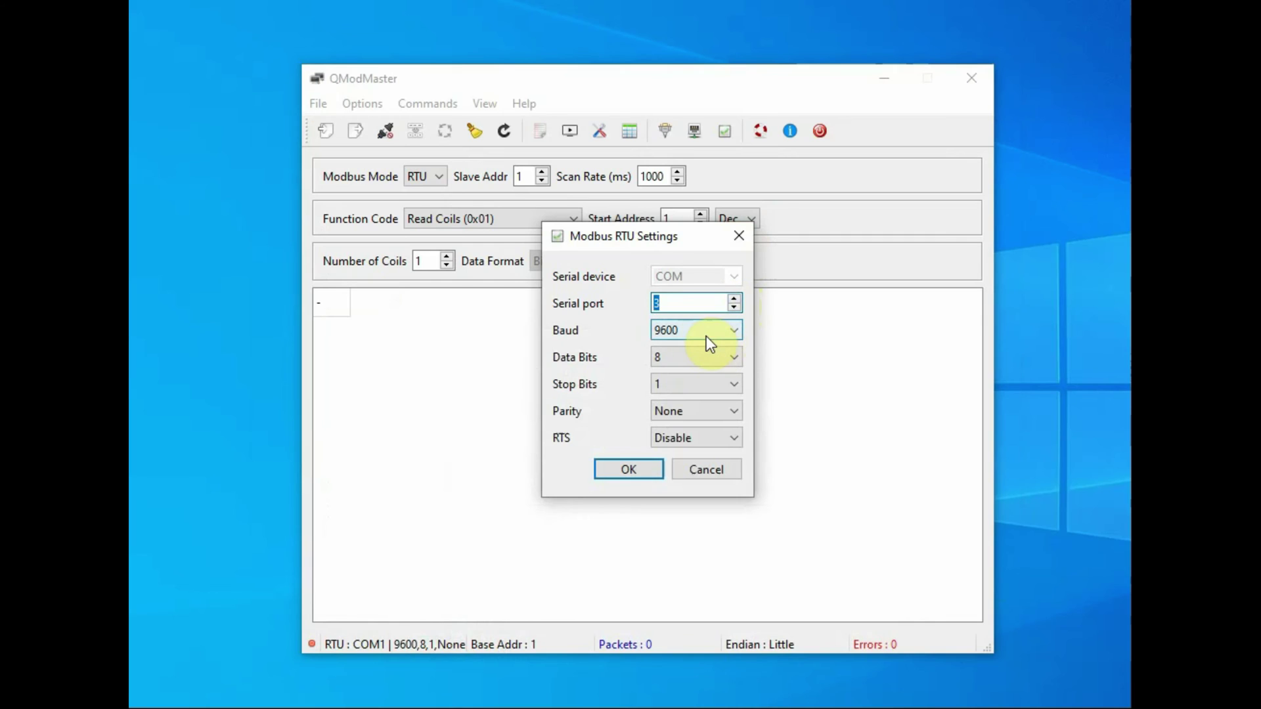
left_click(729, 331)
left_click(729, 331)
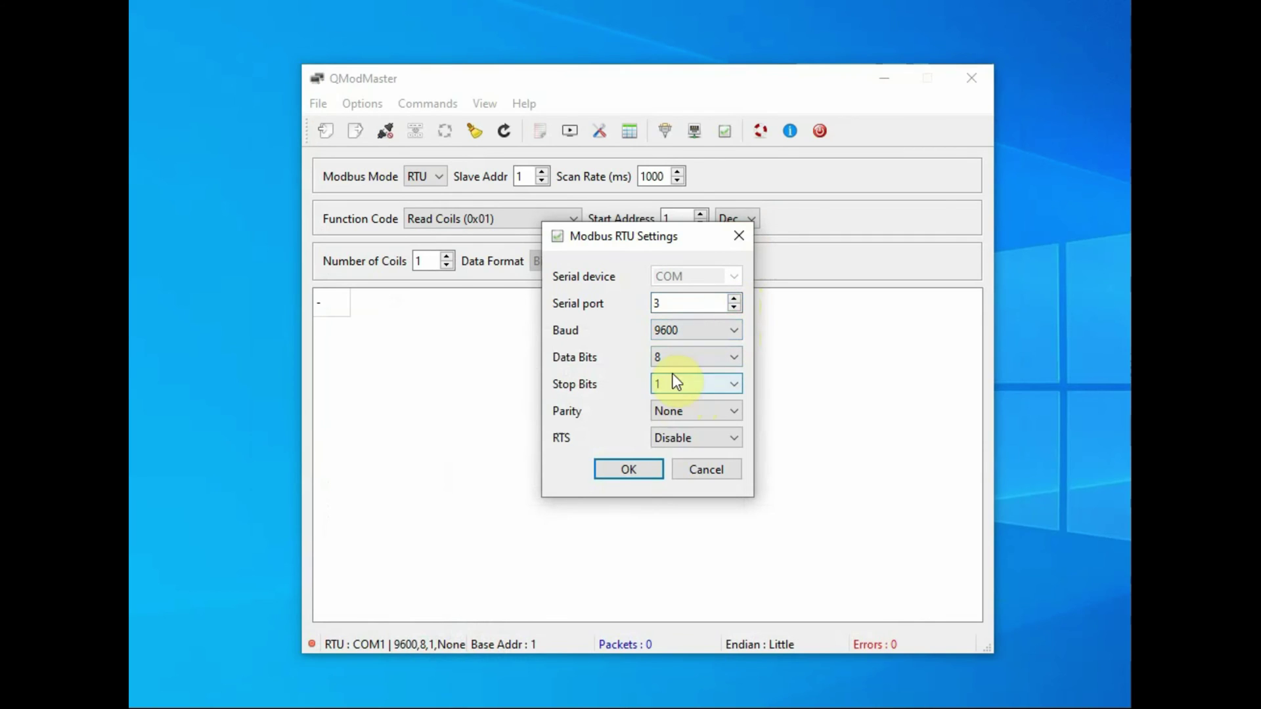
left_click(629, 469)
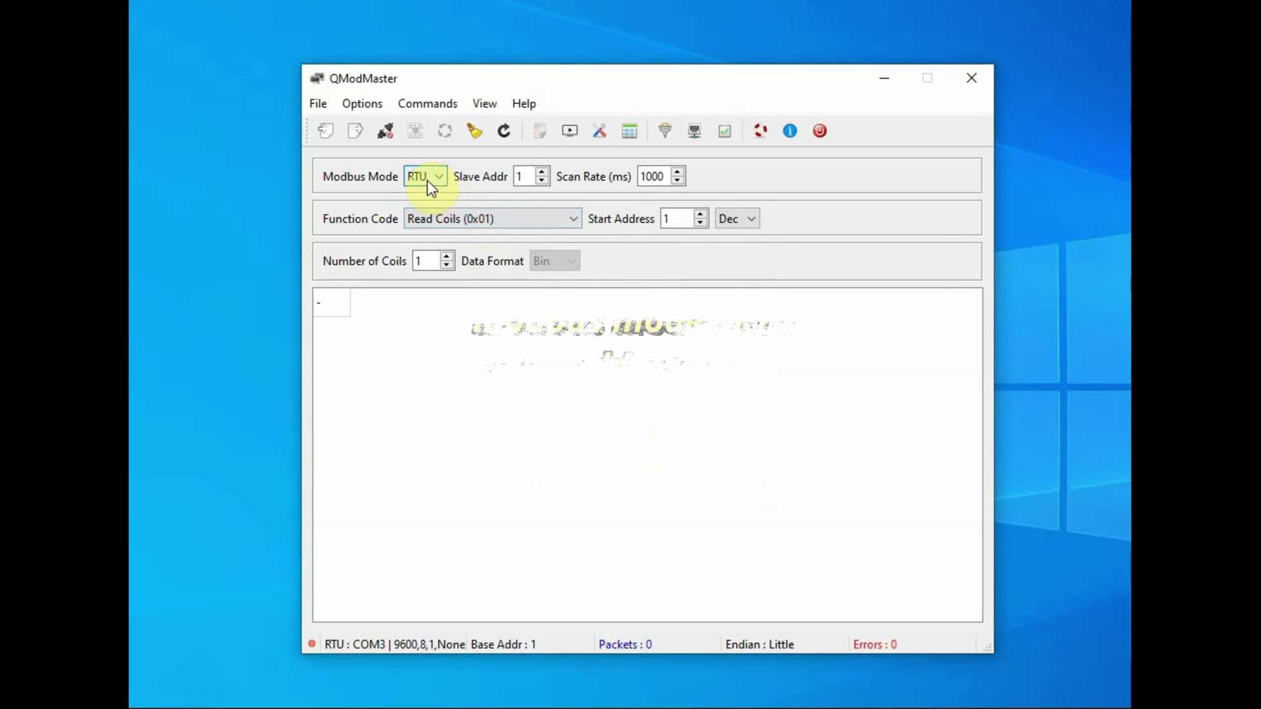
double_click(530, 180)
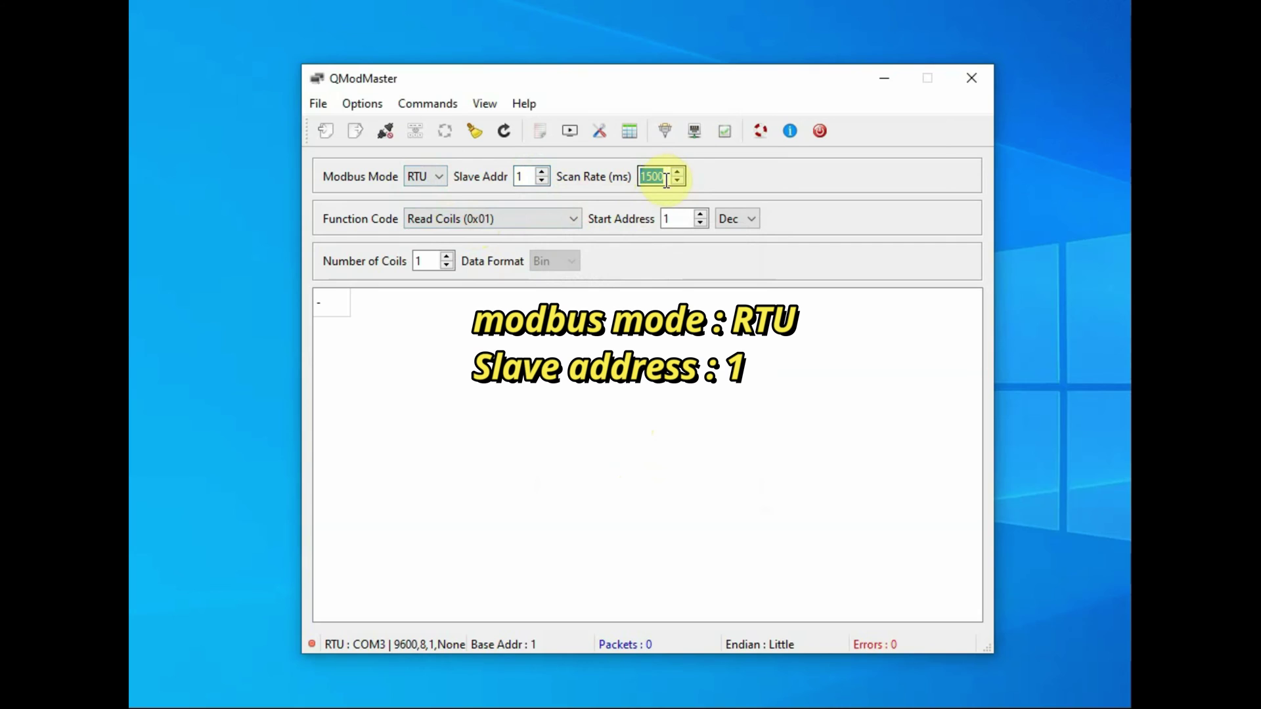
left_click(677, 180)
left_click(362, 103)
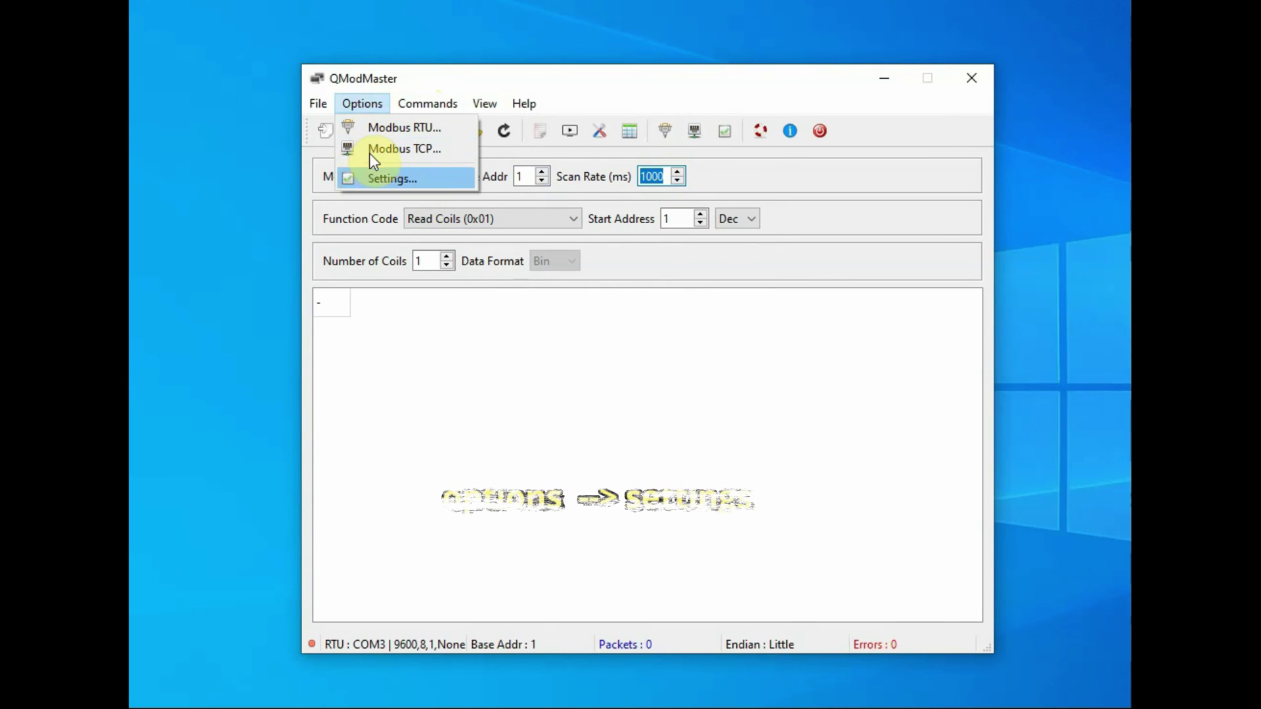
- Set Base Addr to 0 and Endian to Big in the Settings dialog
left_click(375, 178)
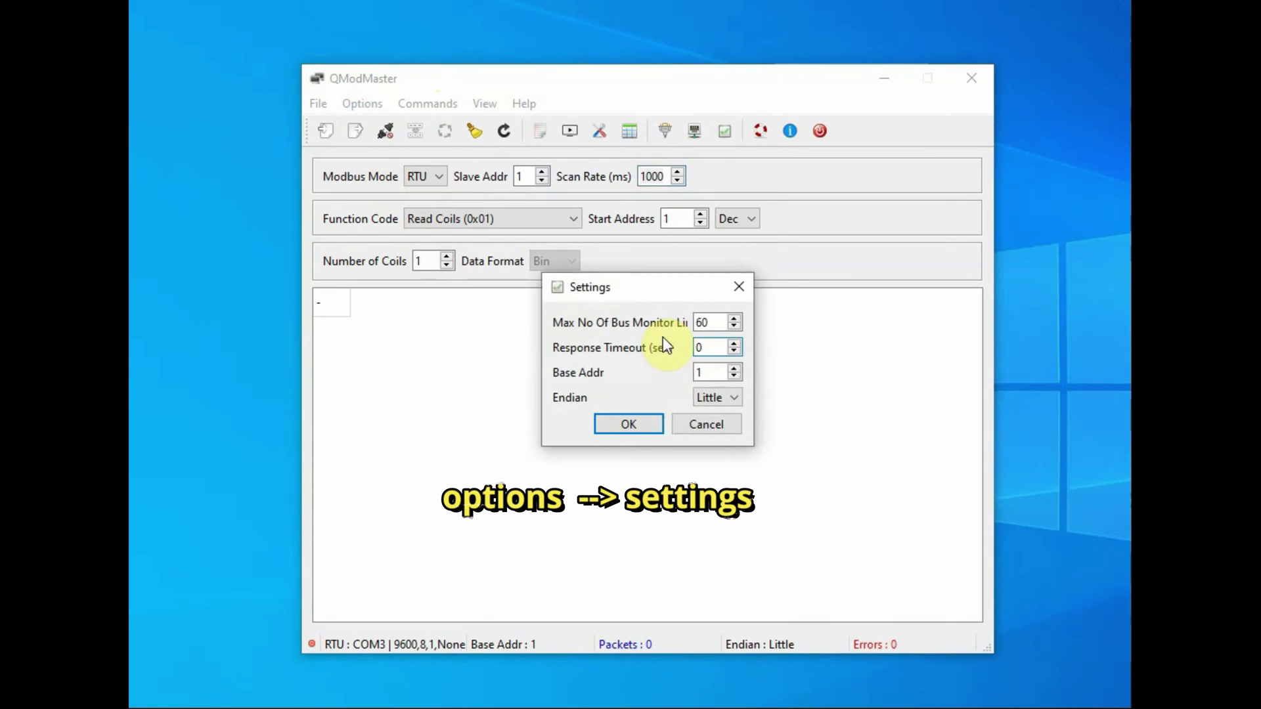
type("0")
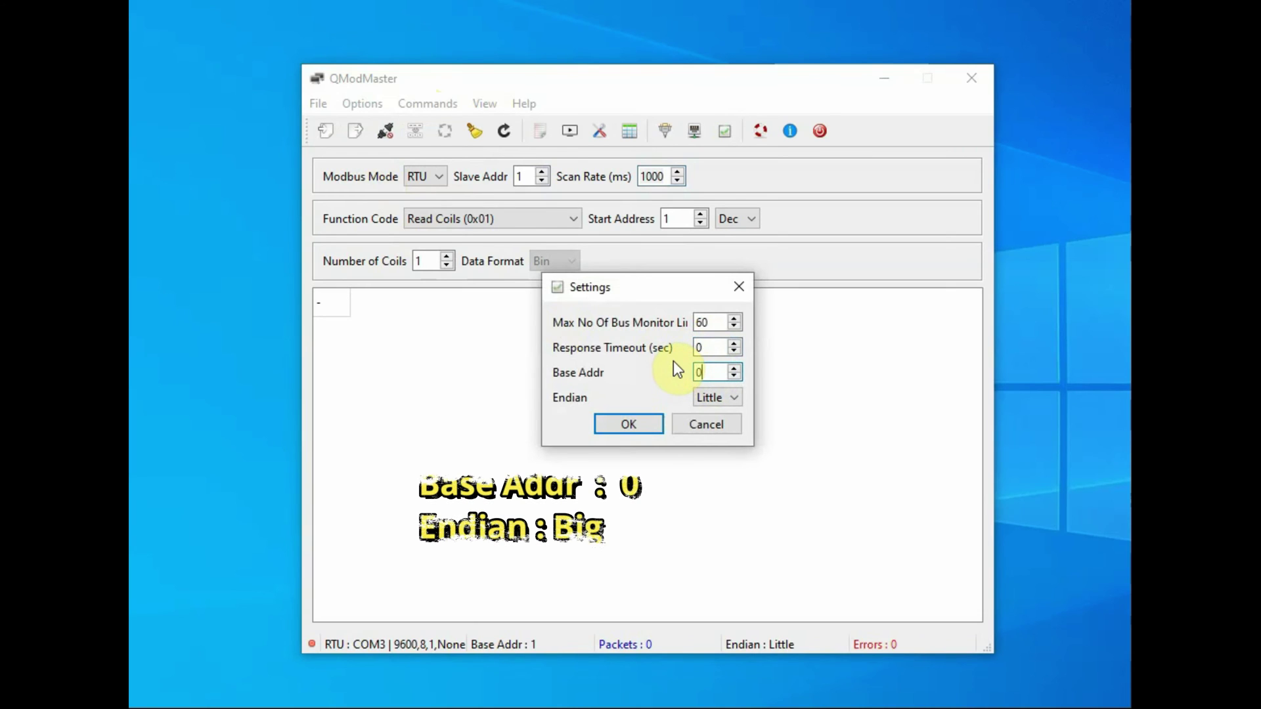
left_click(734, 397)
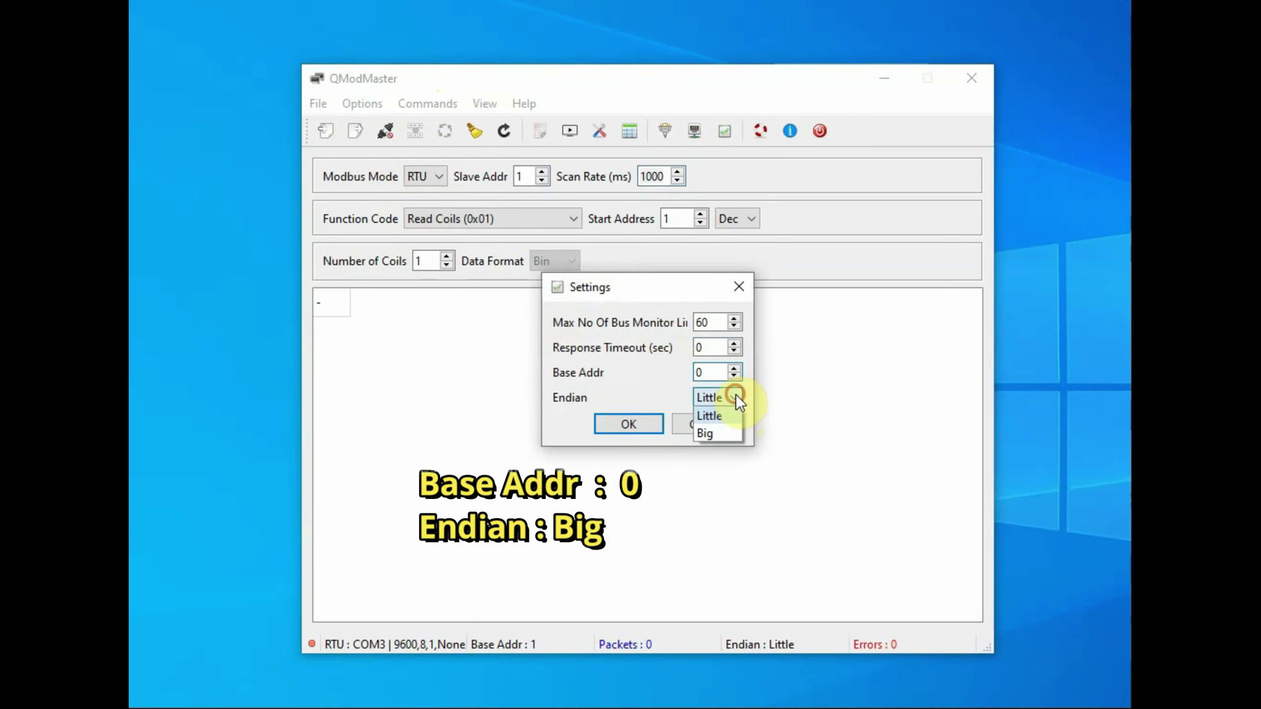
left_click(707, 435)
left_click(636, 424)
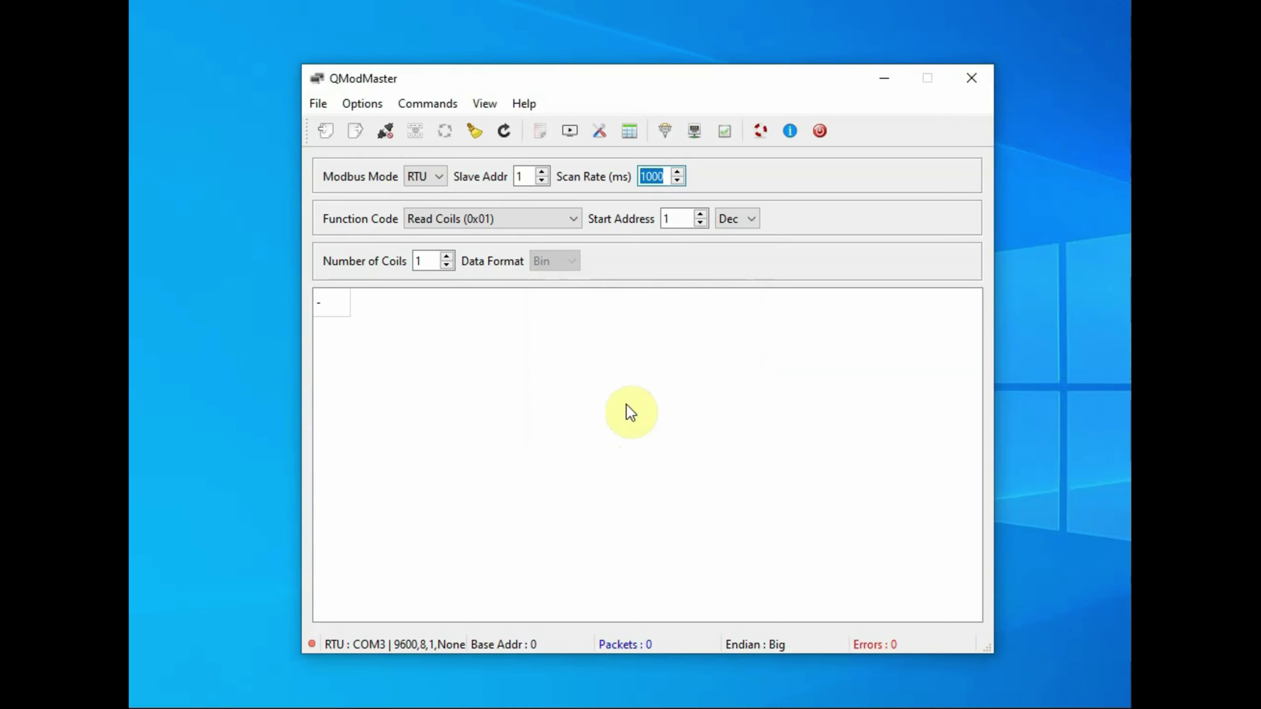
left_click(673, 221)
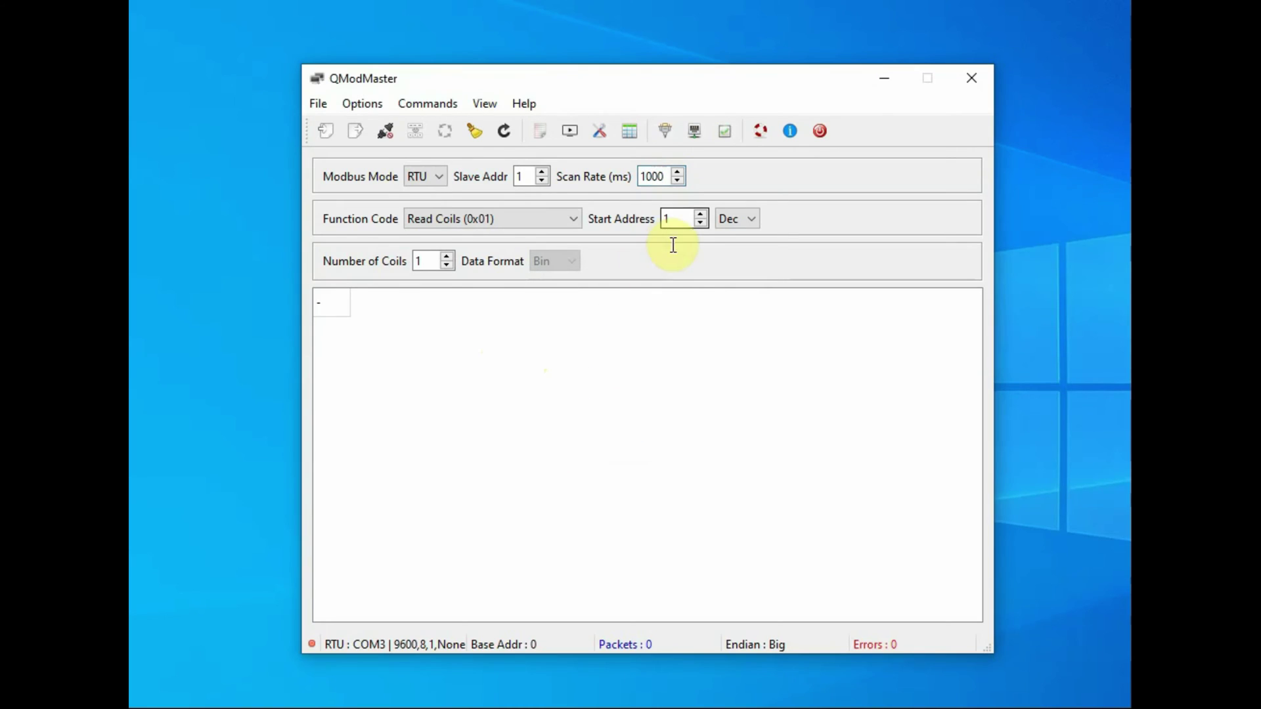
left_click(751, 219)
- Switch Start Address to hex and enter 1e, matching register 00 1E in Notepad
left_click(728, 254)
double_click(676, 219)
key("alt+Tab")
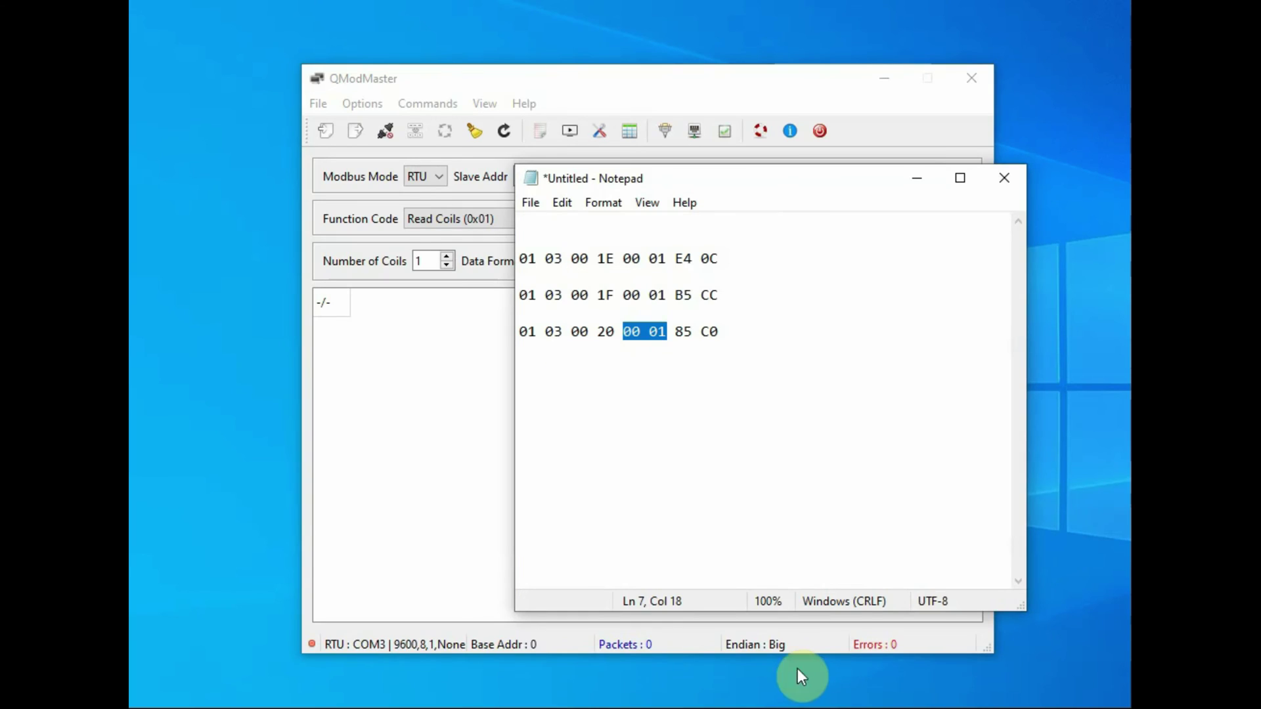
left_click(667, 411)
key("Return")
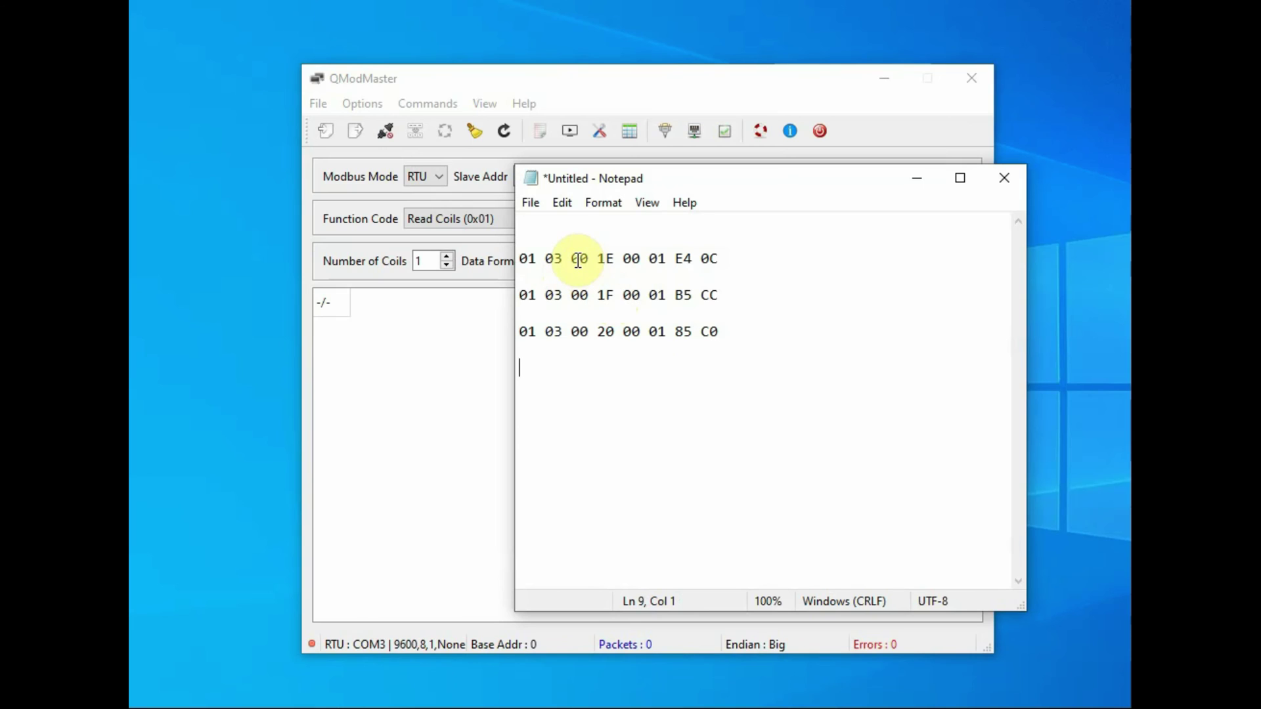
left_click_drag(573, 259, 614, 260)
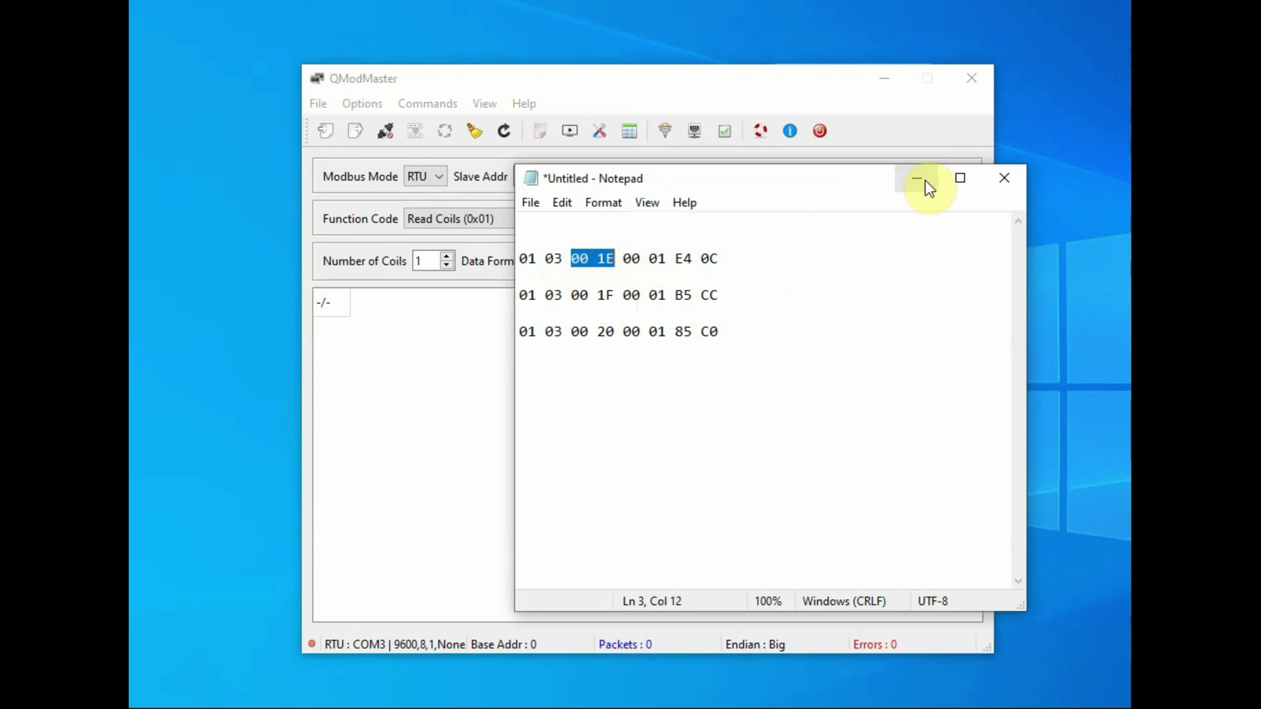
left_click(918, 180)
left_click(669, 221)
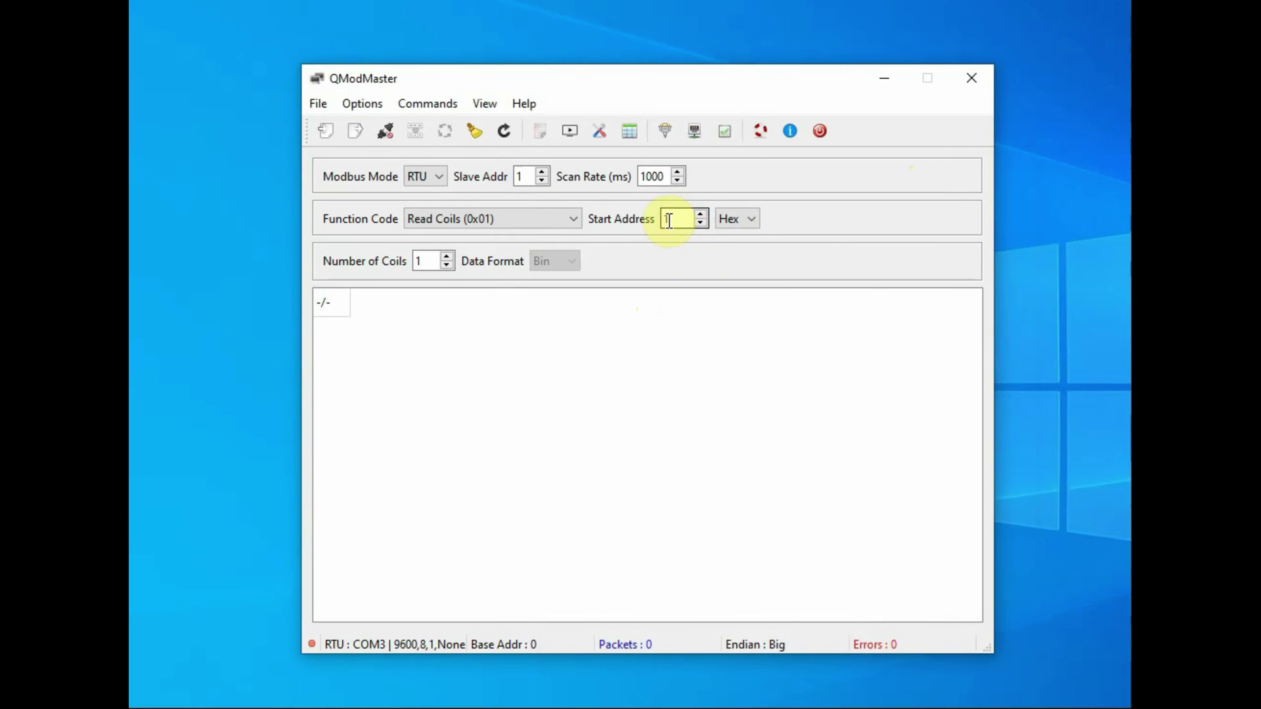
key("Tab")
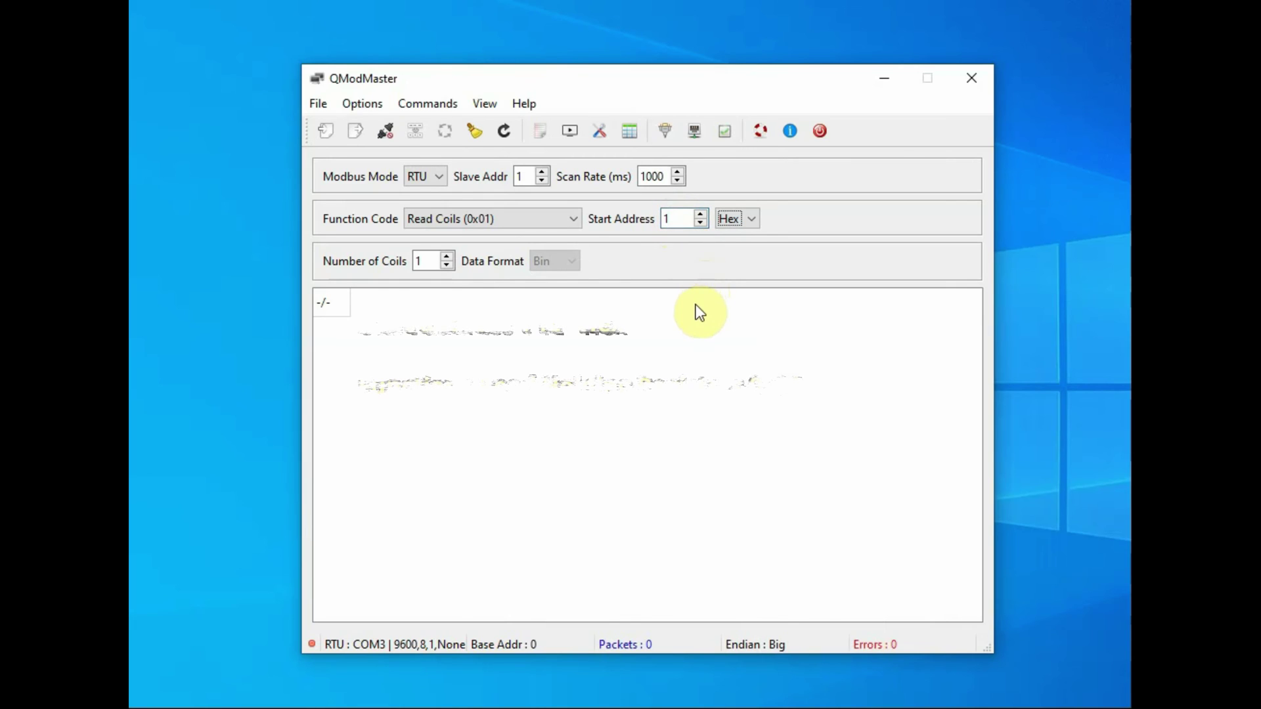
left_click(666, 221)
type("e")
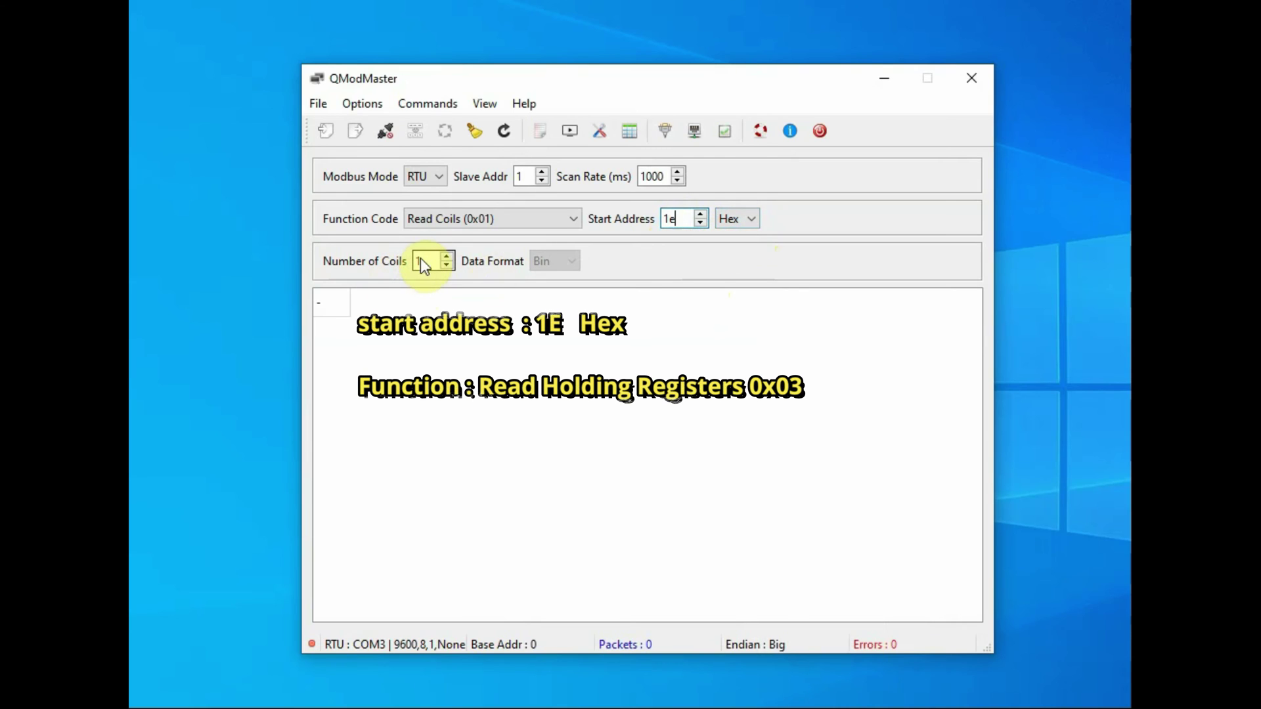
- Choose Read Holding Registers (0x03) with Dec data format, then connect
left_click(571, 263)
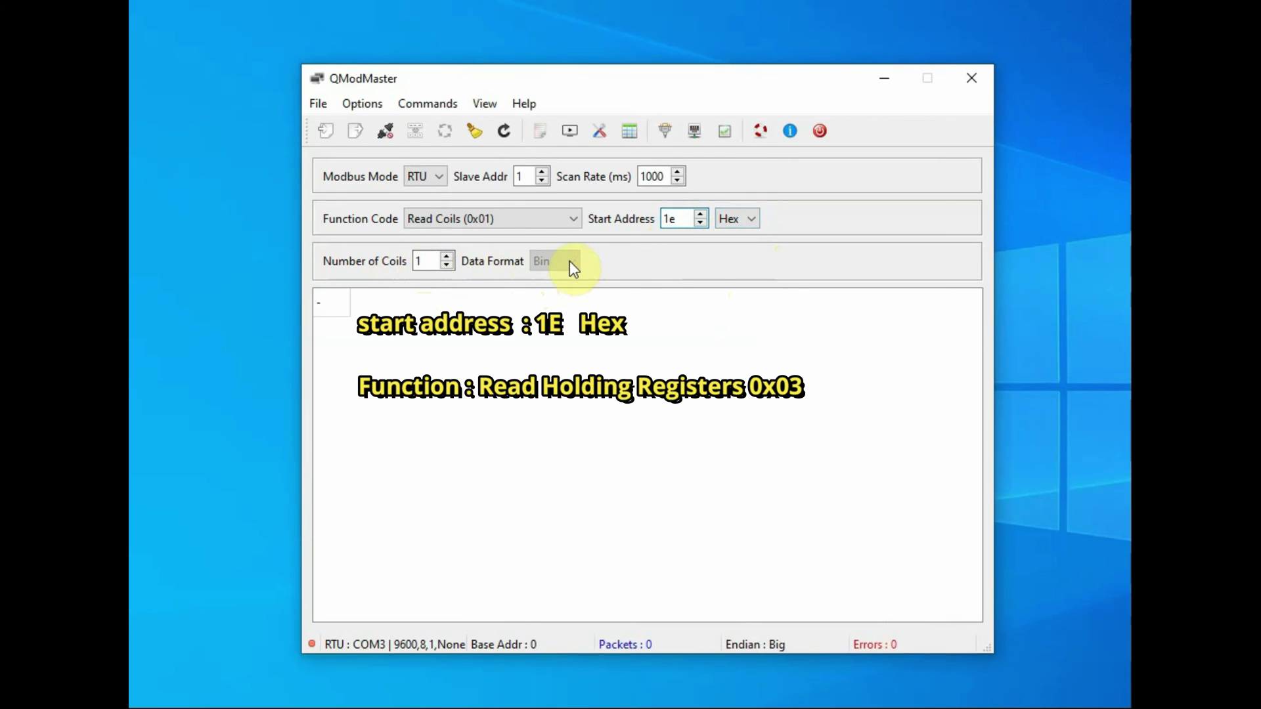
left_click(517, 218)
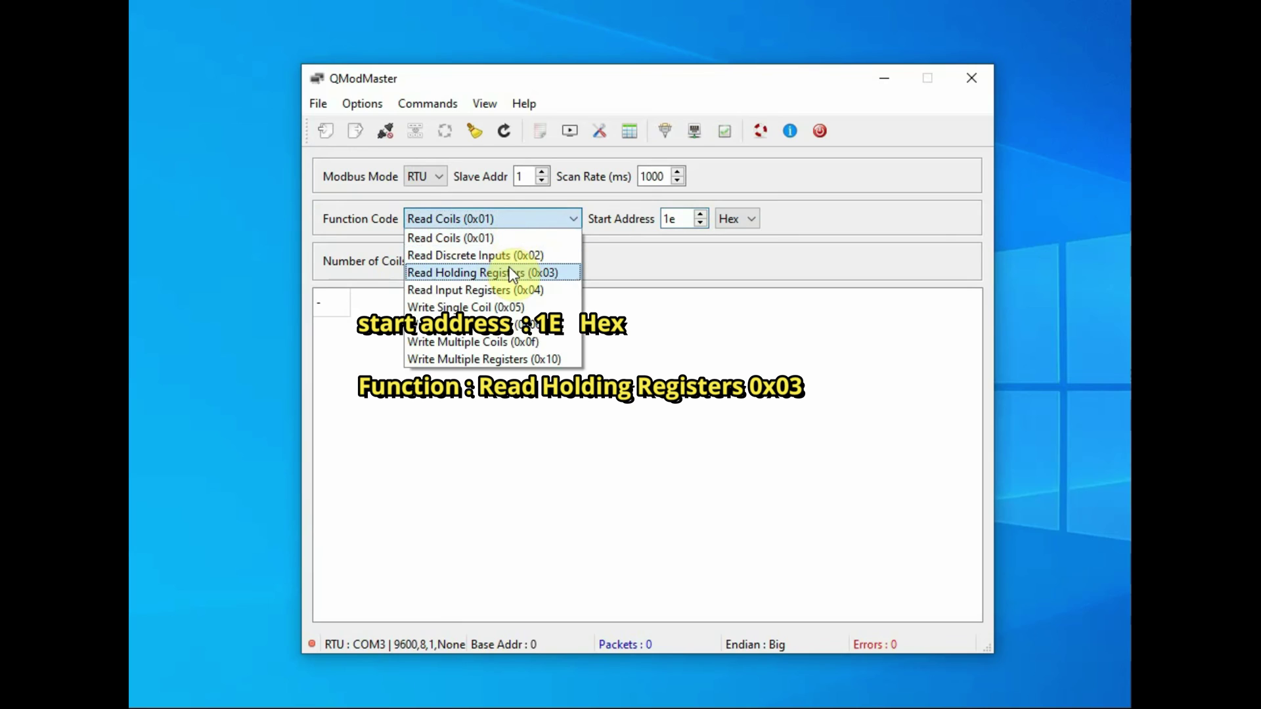
left_click(510, 271)
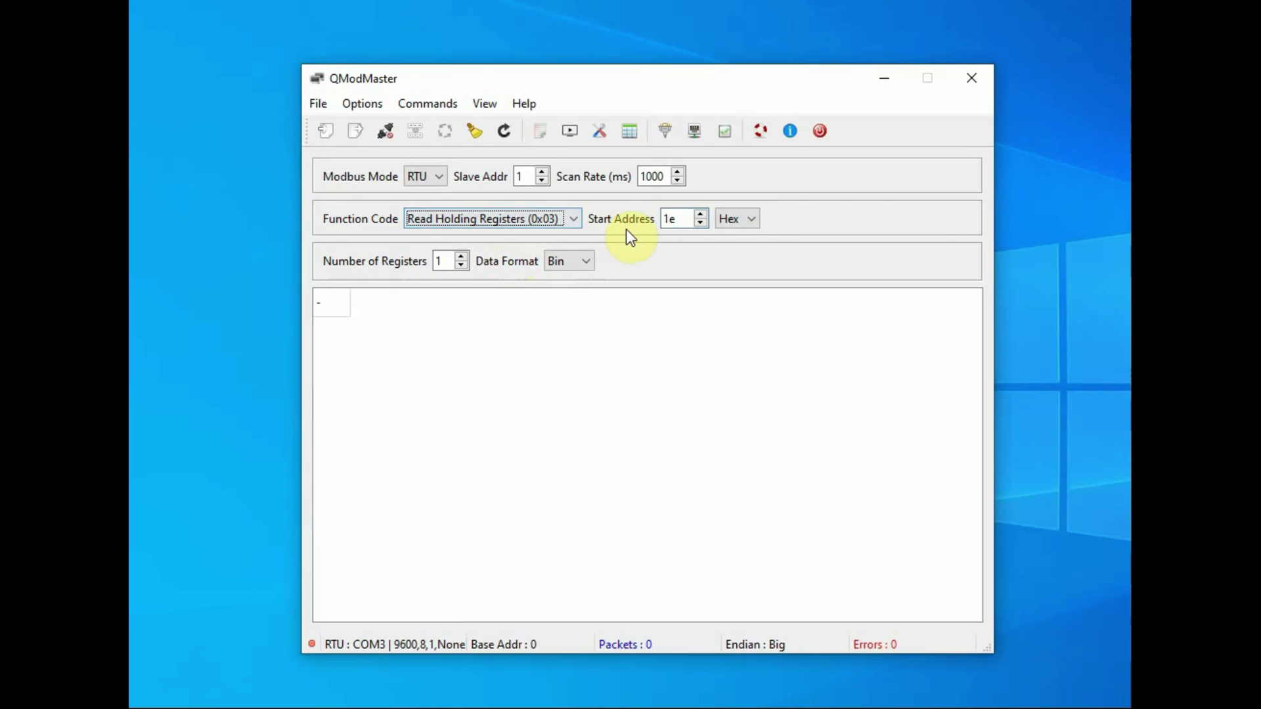
left_click(588, 261)
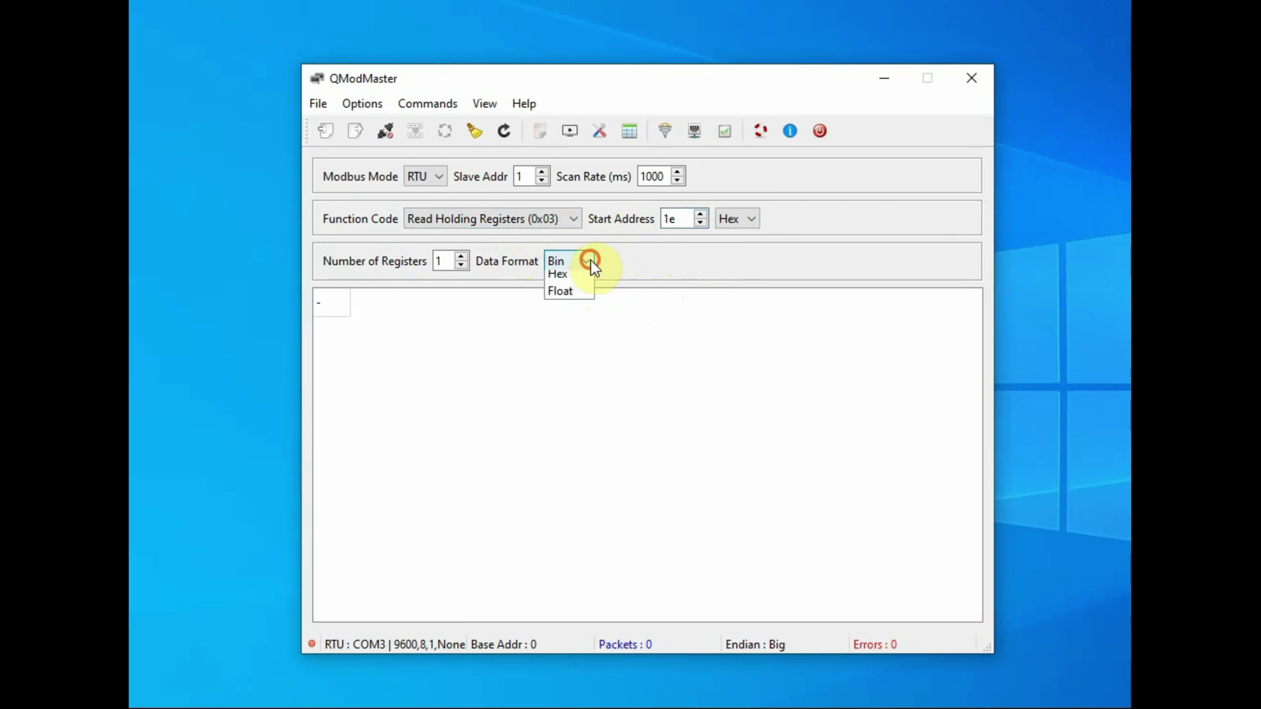
left_click(574, 298)
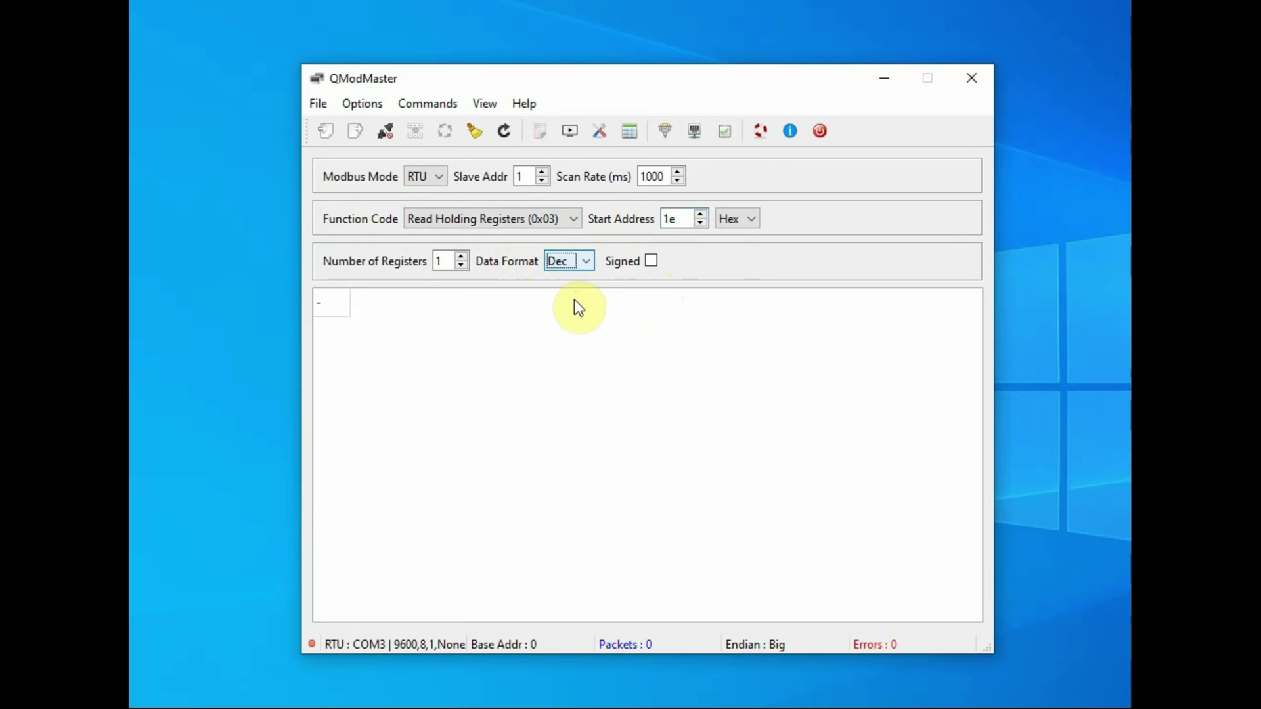
left_click(422, 105)
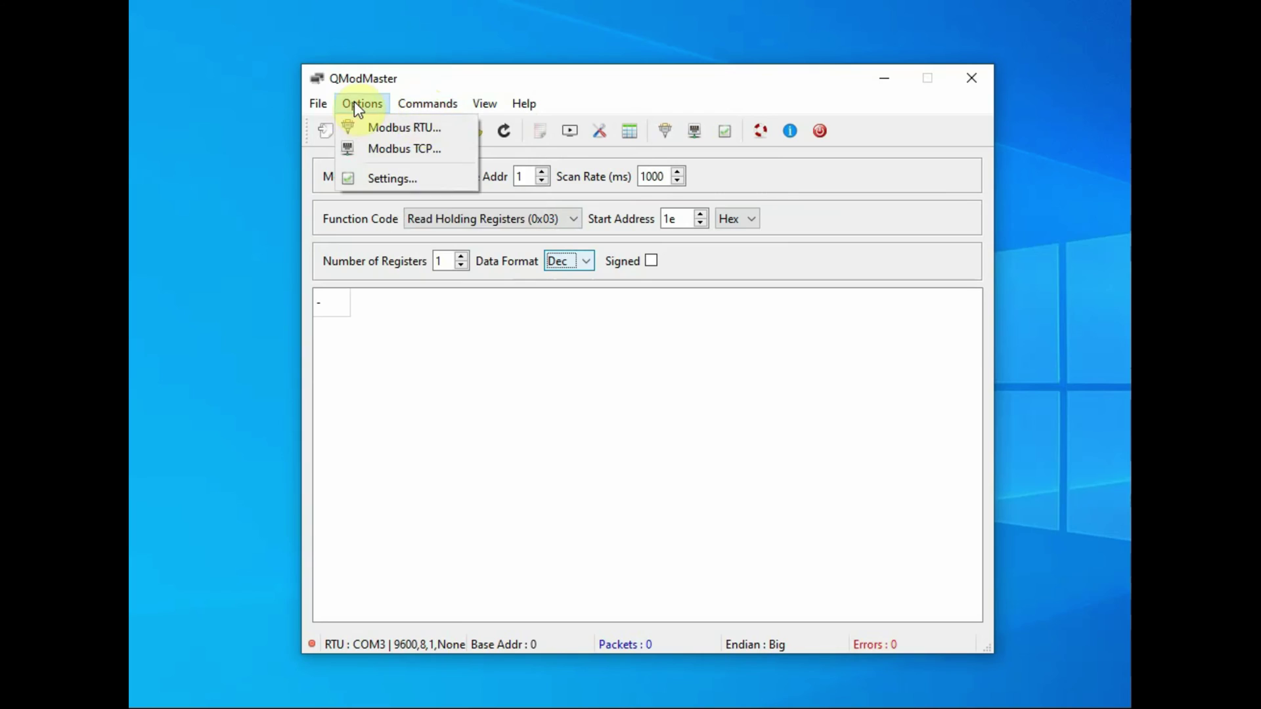
left_click(429, 126)
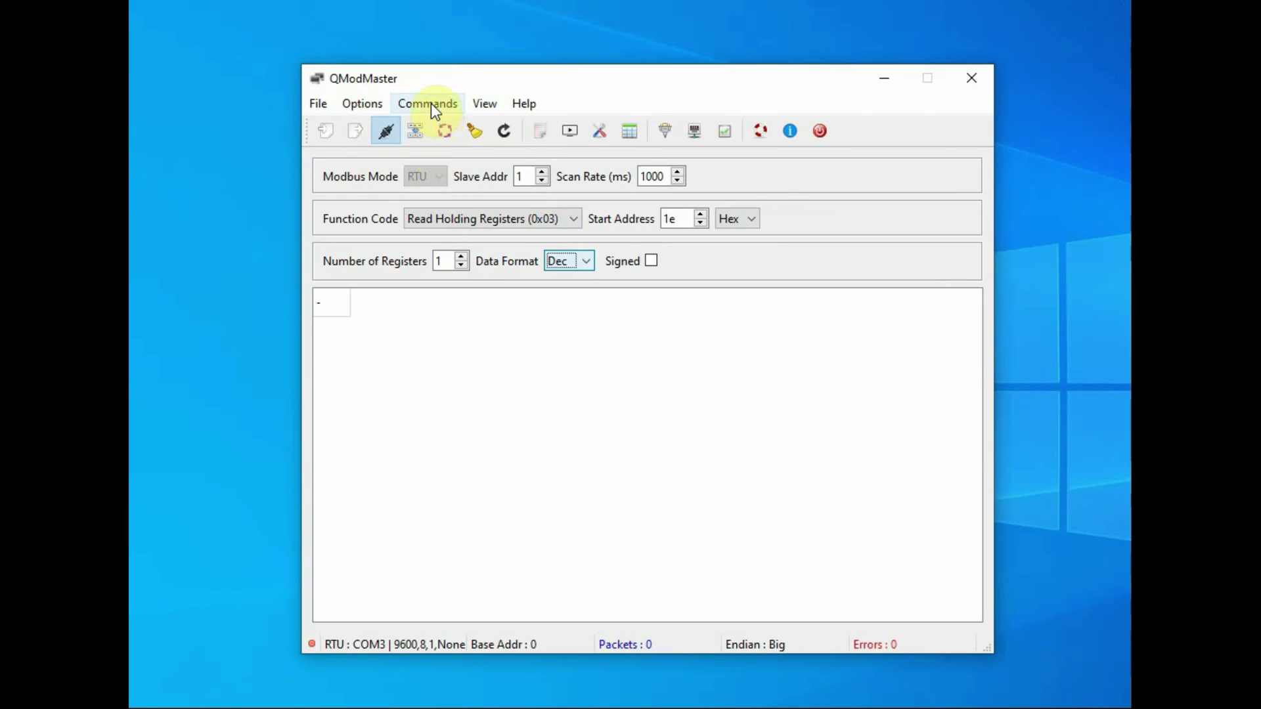
- Read register 0x1E once and check its value 30 against the tool's N:30 mg/kg
left_click(430, 104)
left_click(442, 151)
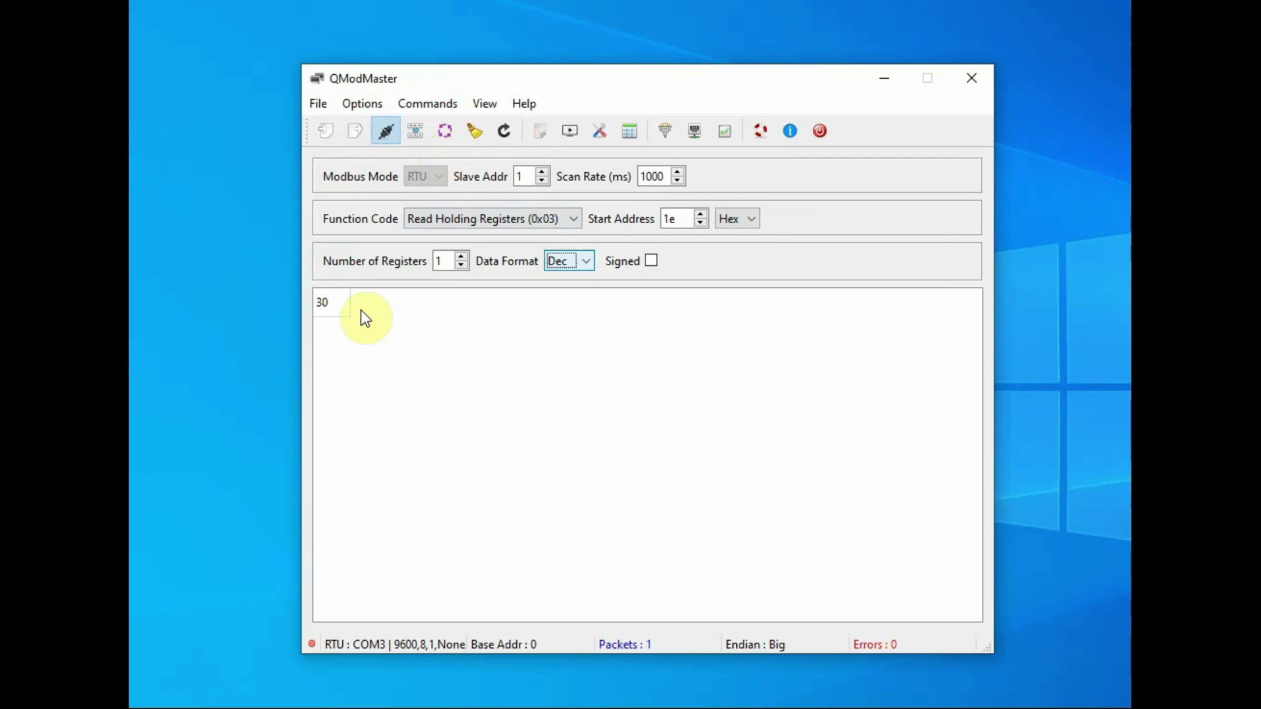
left_click(335, 304)
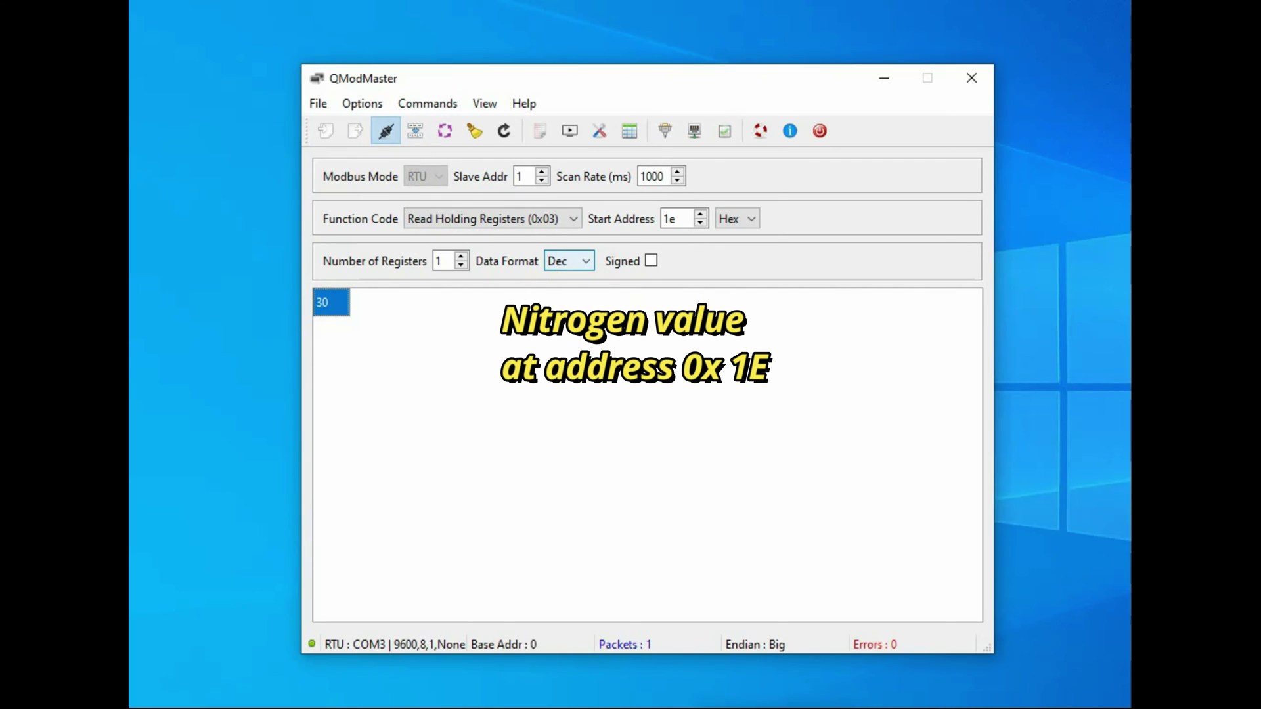
key("alt+Tab")
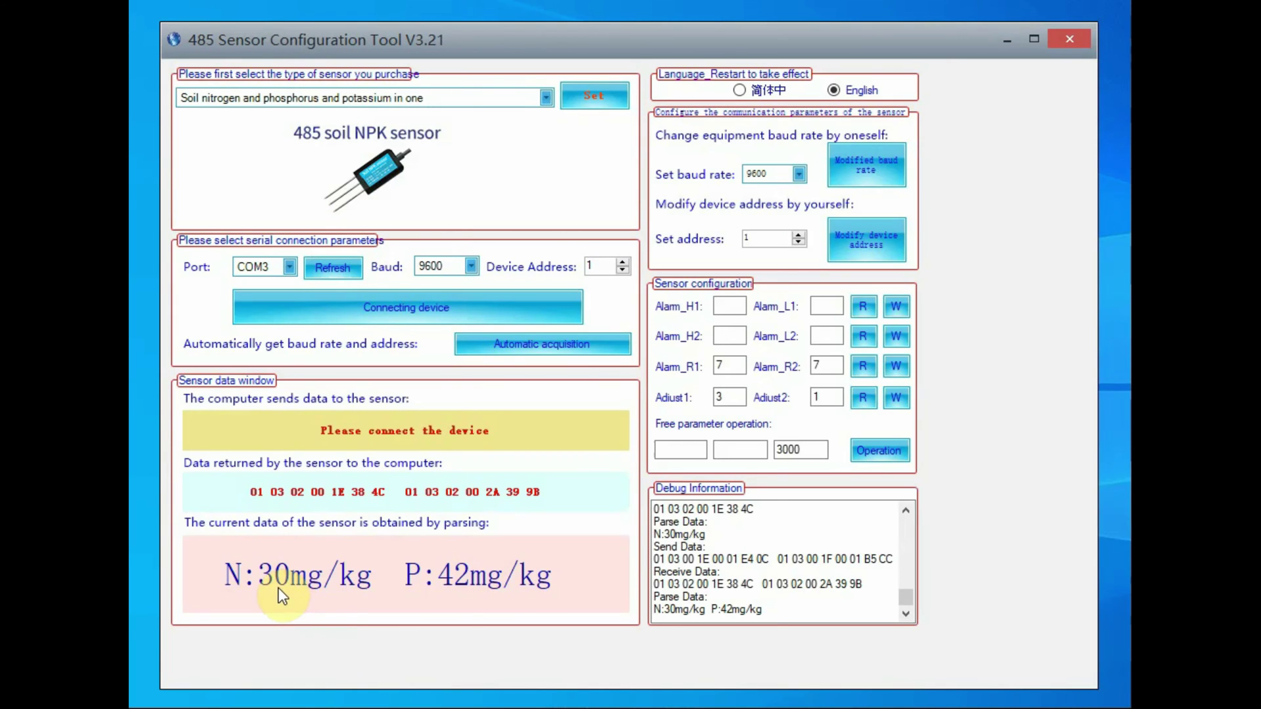
left_click(1007, 41)
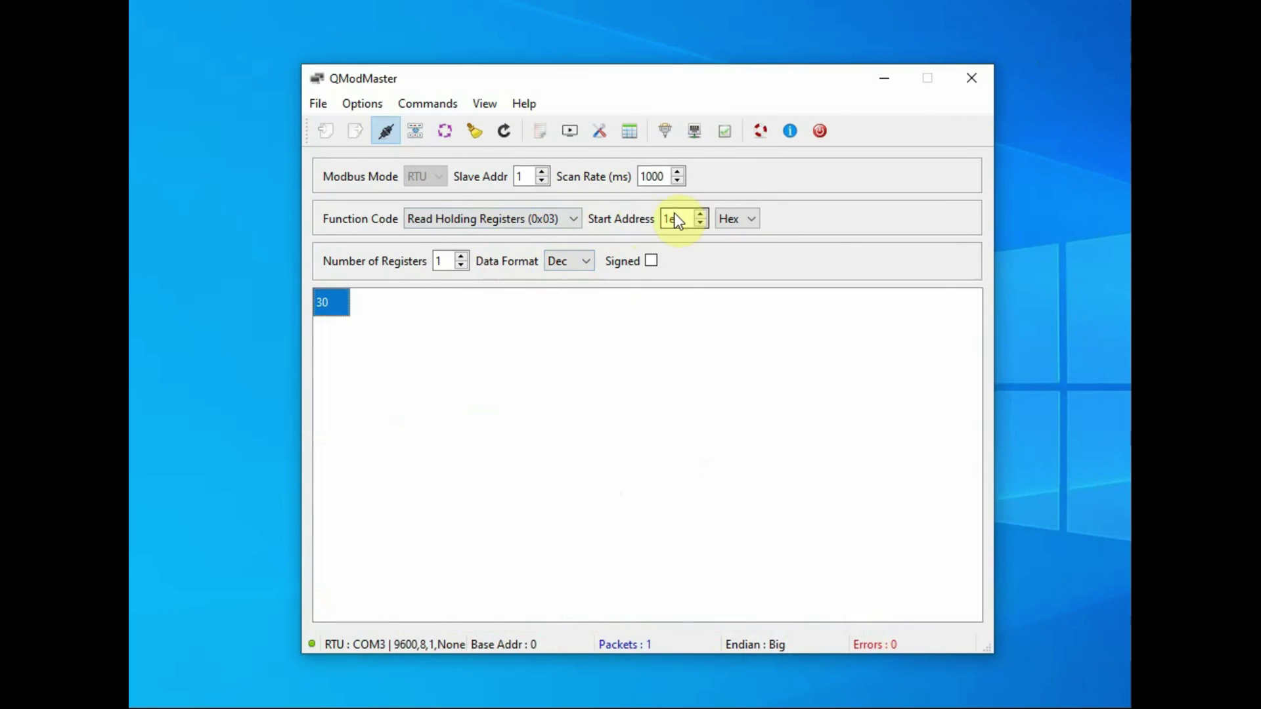
- Change the start address to 1F, checking it against the second request frame in Notepad
key("BackSpace")
type("F")
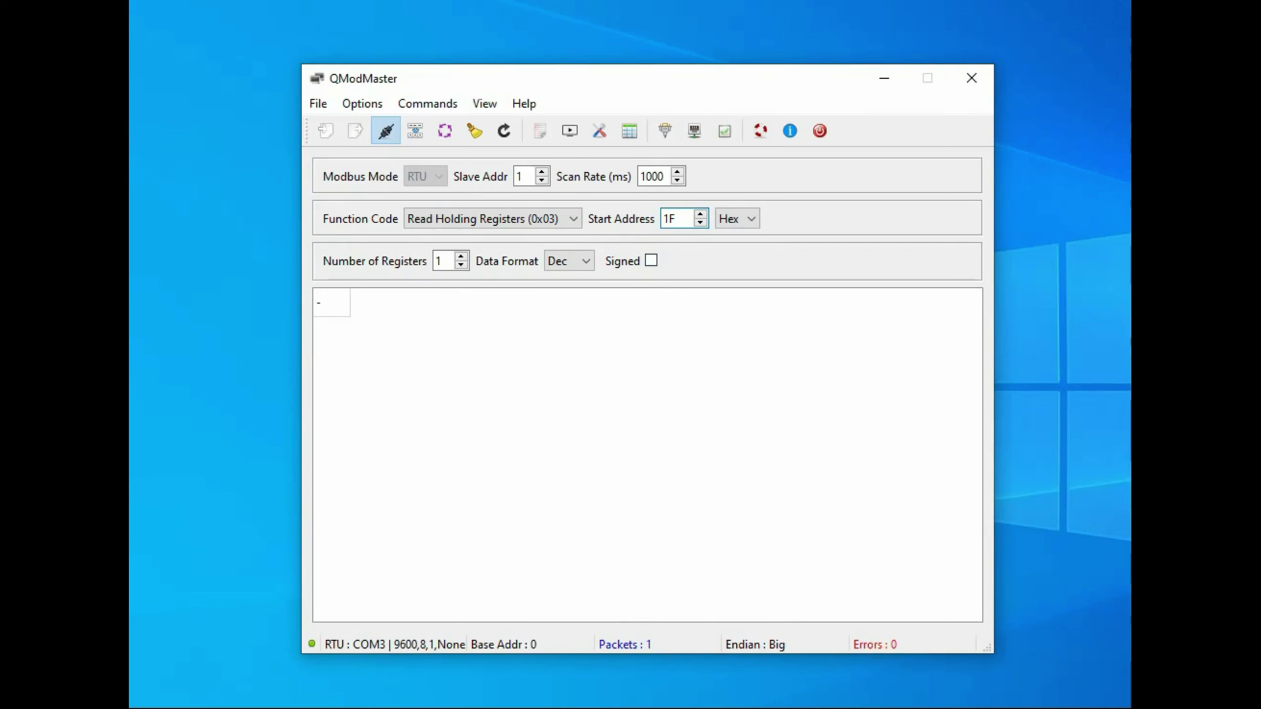
left_click(759, 703)
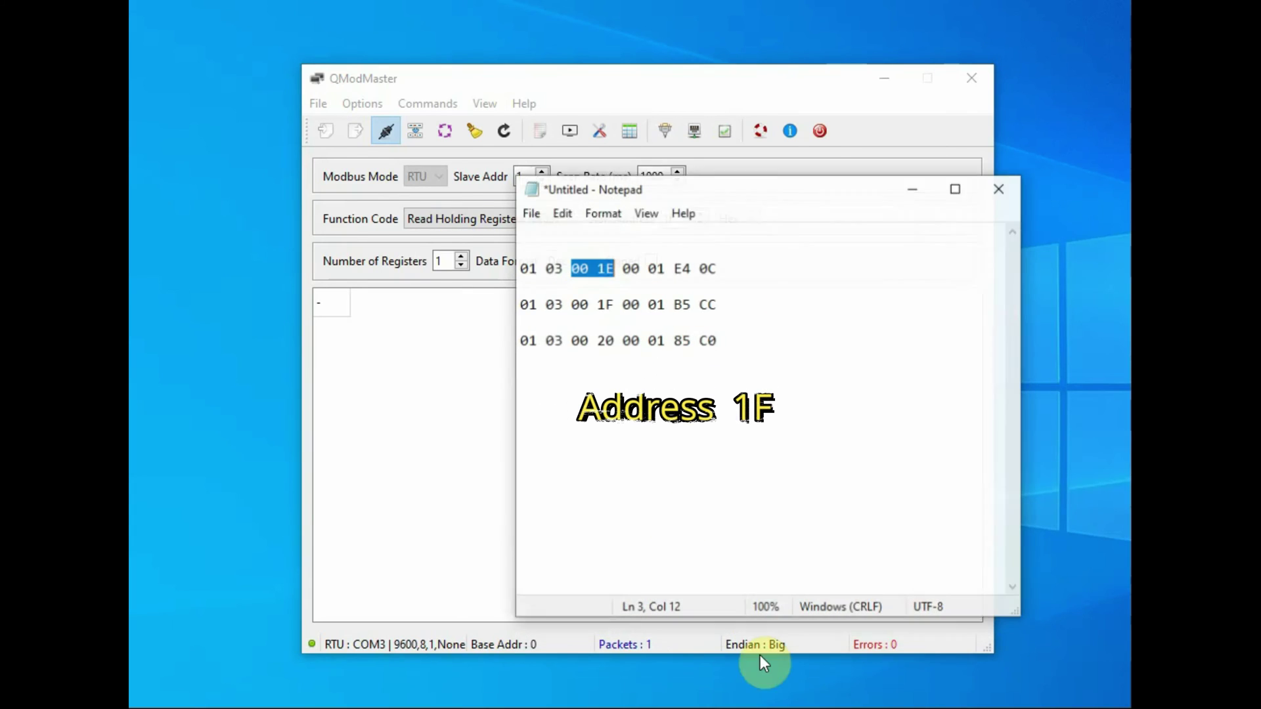
double_click(601, 295)
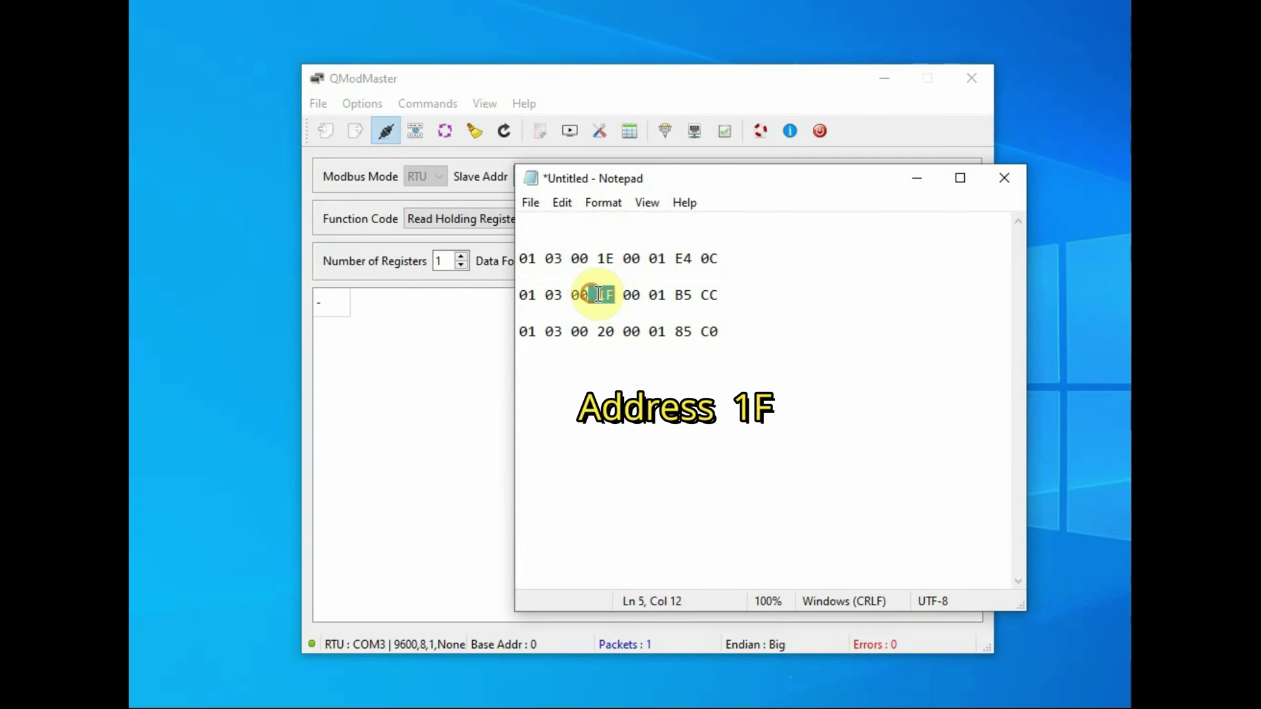
left_click(920, 181)
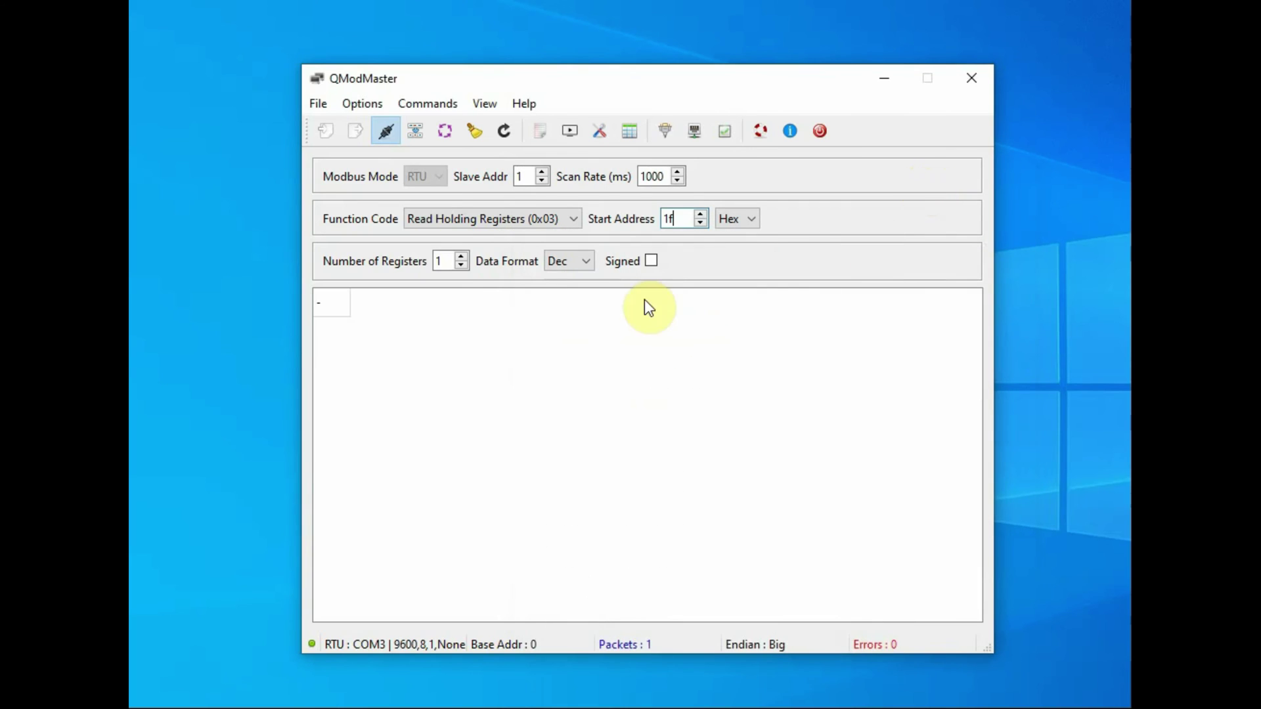
- Read register 1F and confirm its value 42 matches the sensor tool's P:42mg/kg reading
left_click(424, 104)
left_click(439, 147)
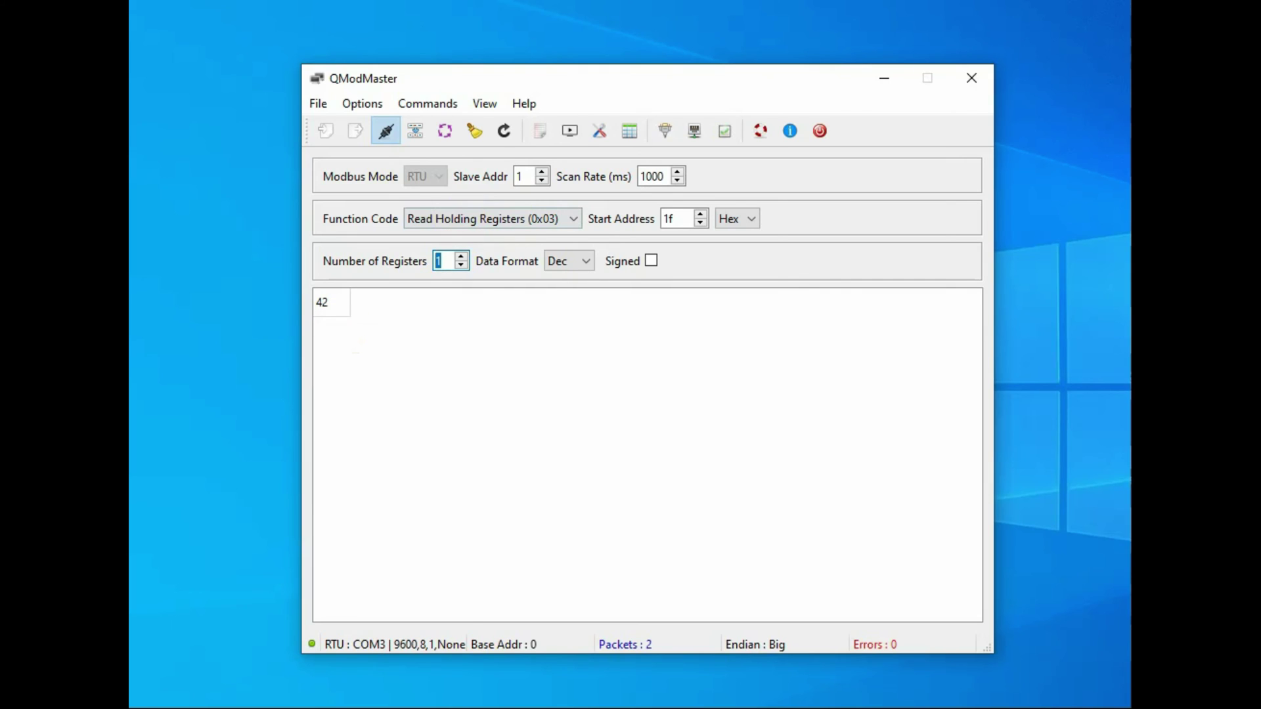
left_click(534, 704)
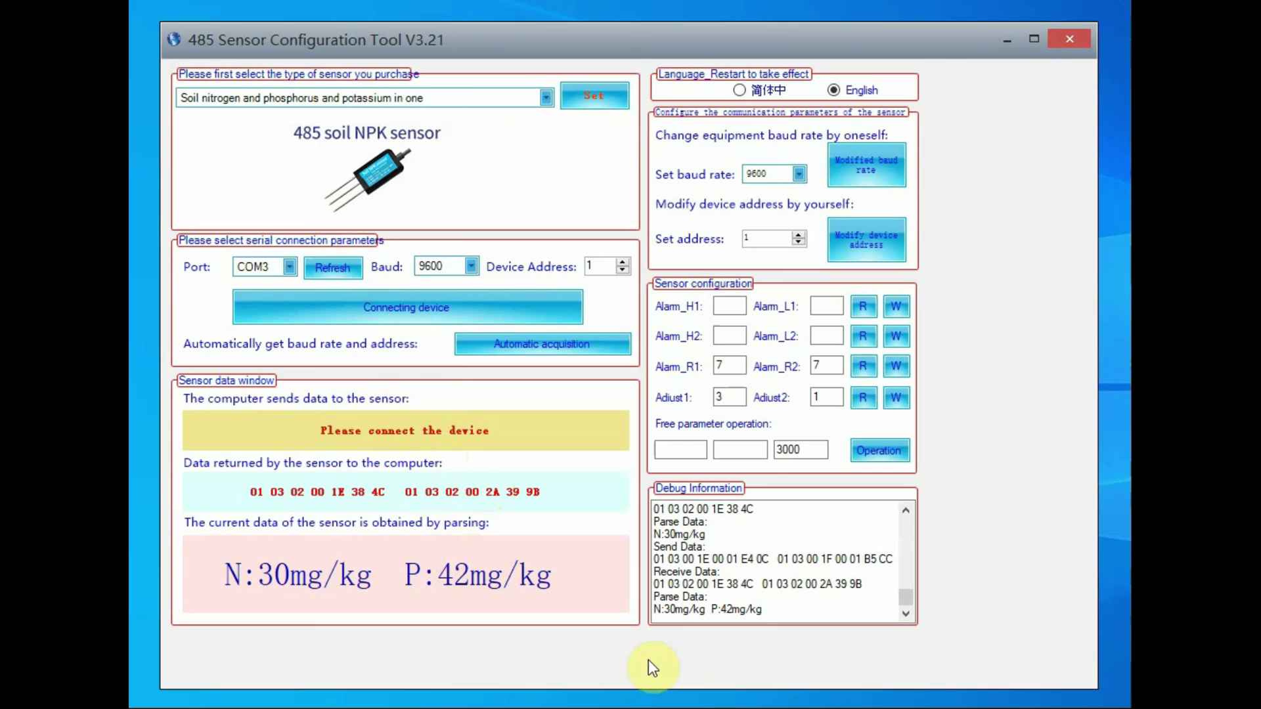
left_click(1006, 41)
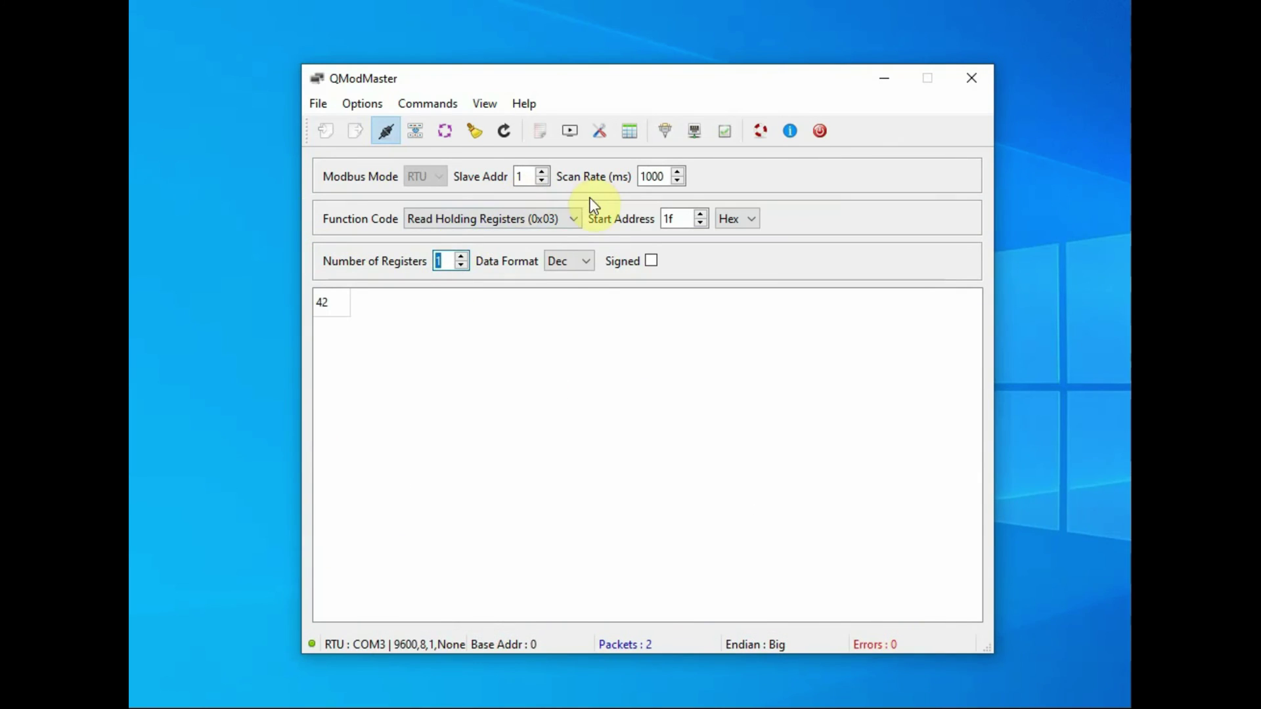
- Read the holding register at start address 20, which returns 84
double_click(679, 219)
type("2")
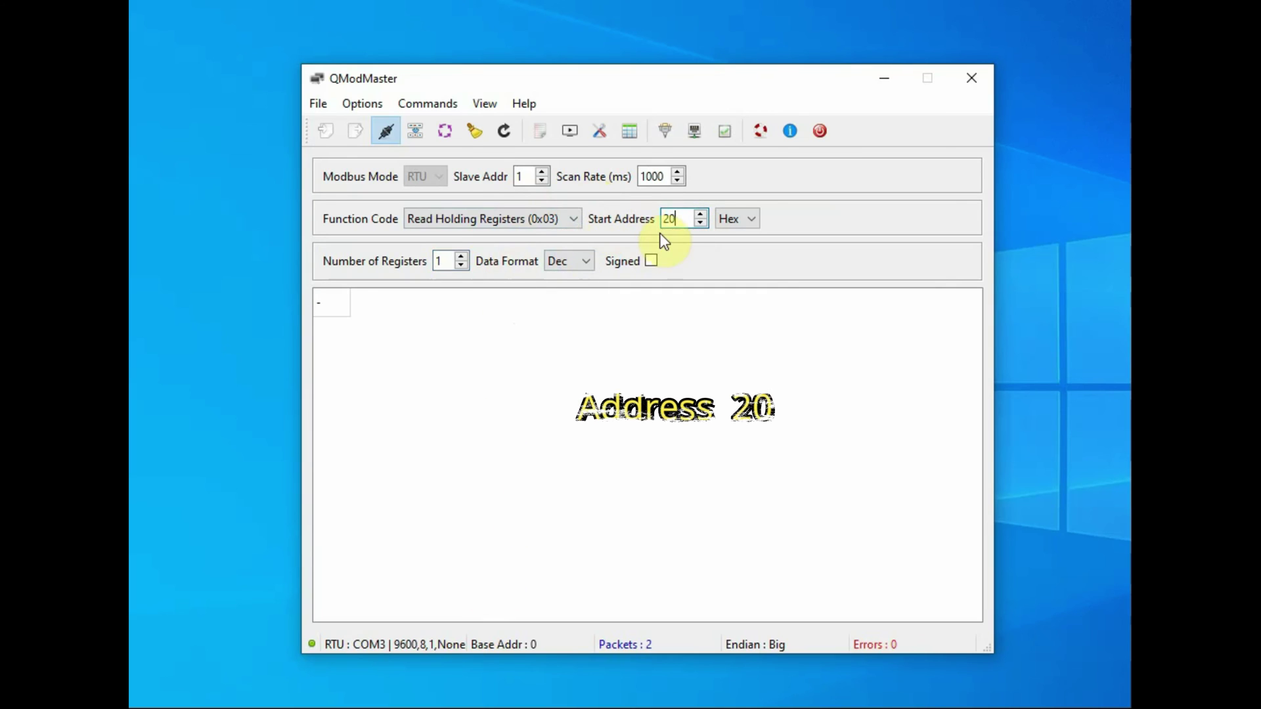
type("0")
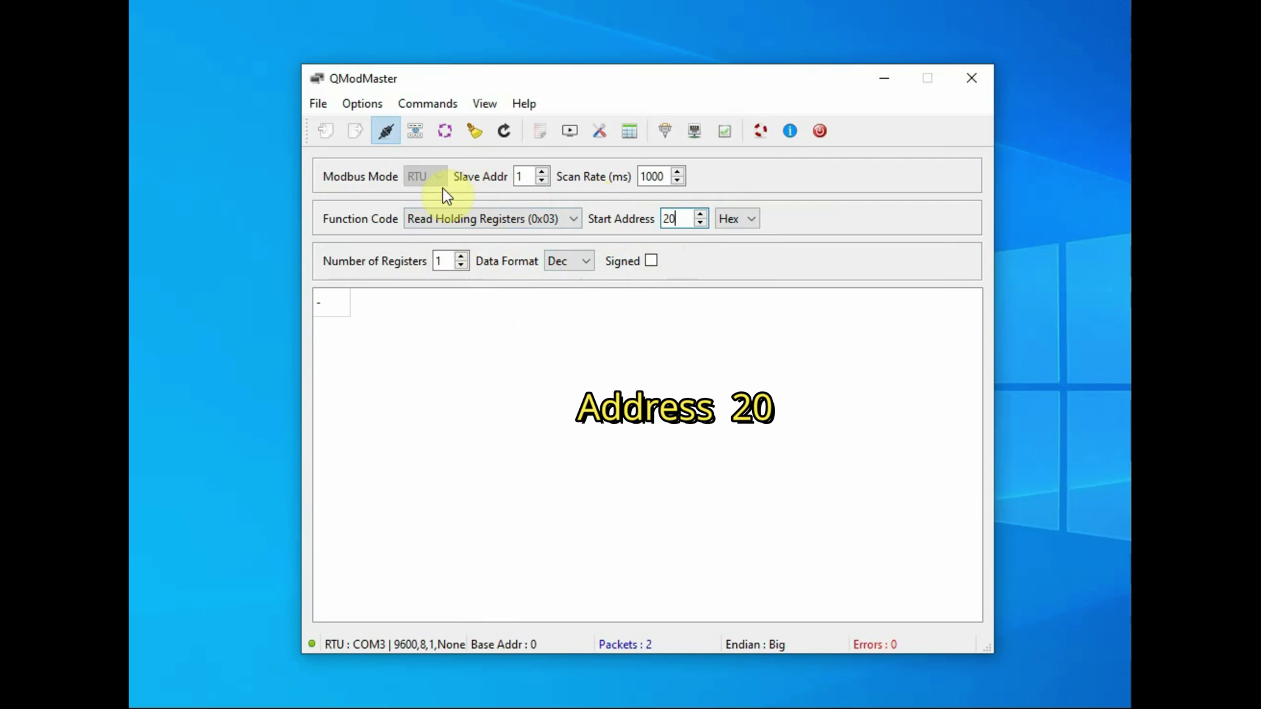
left_click(433, 105)
left_click(438, 143)
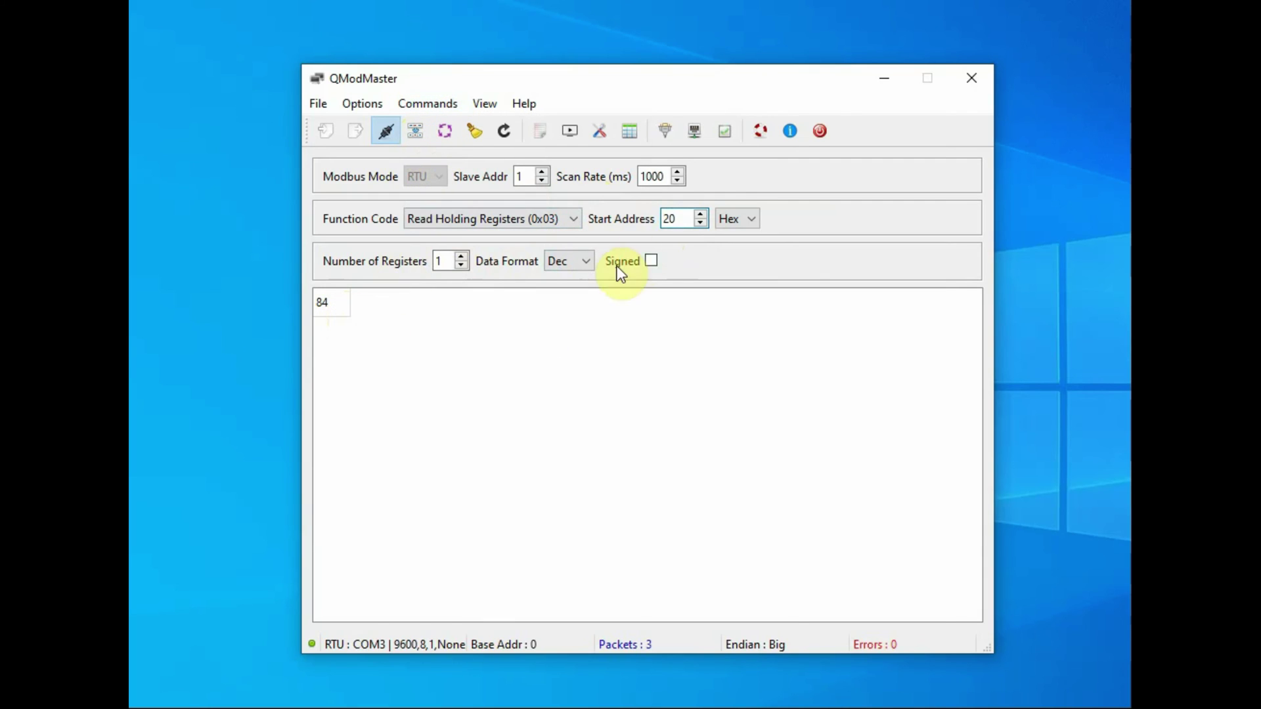
- Set the request to start at address 1E with 3 registers
left_click_drag(676, 220, 653, 223)
type("1E")
left_click_drag(447, 266, 418, 263)
type("3")
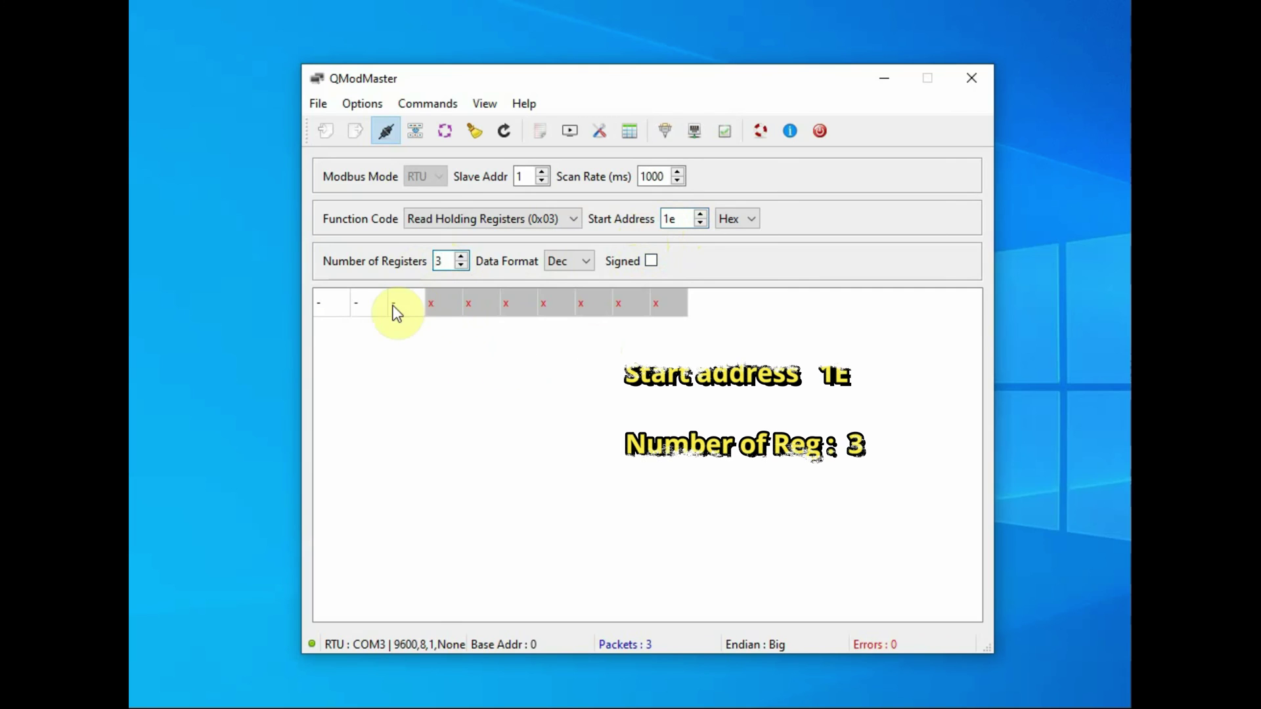
- Poll registers 1E to 20 in one read, returning 30, 42 and 84
left_click(407, 103)
left_click(434, 148)
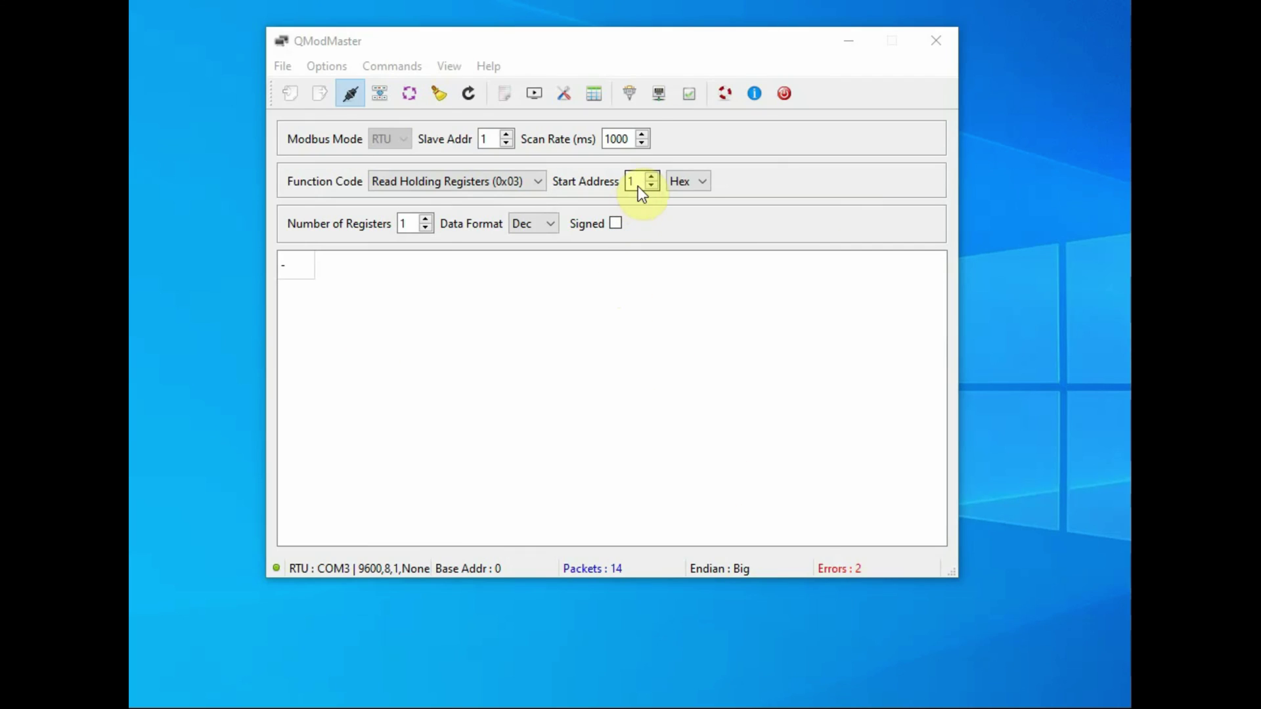
- Read one register at start address 0100, returning the device address 1
left_click(634, 176)
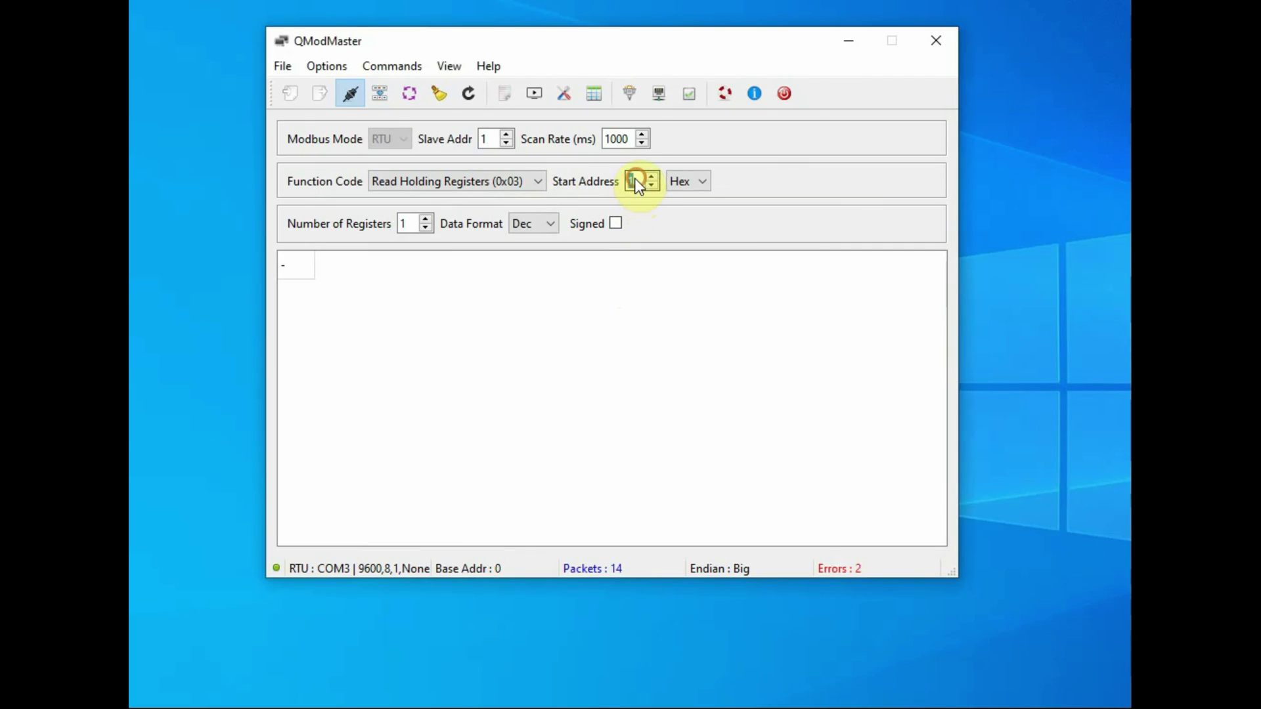
left_click_drag(635, 178, 597, 178)
type("0")
type("100")
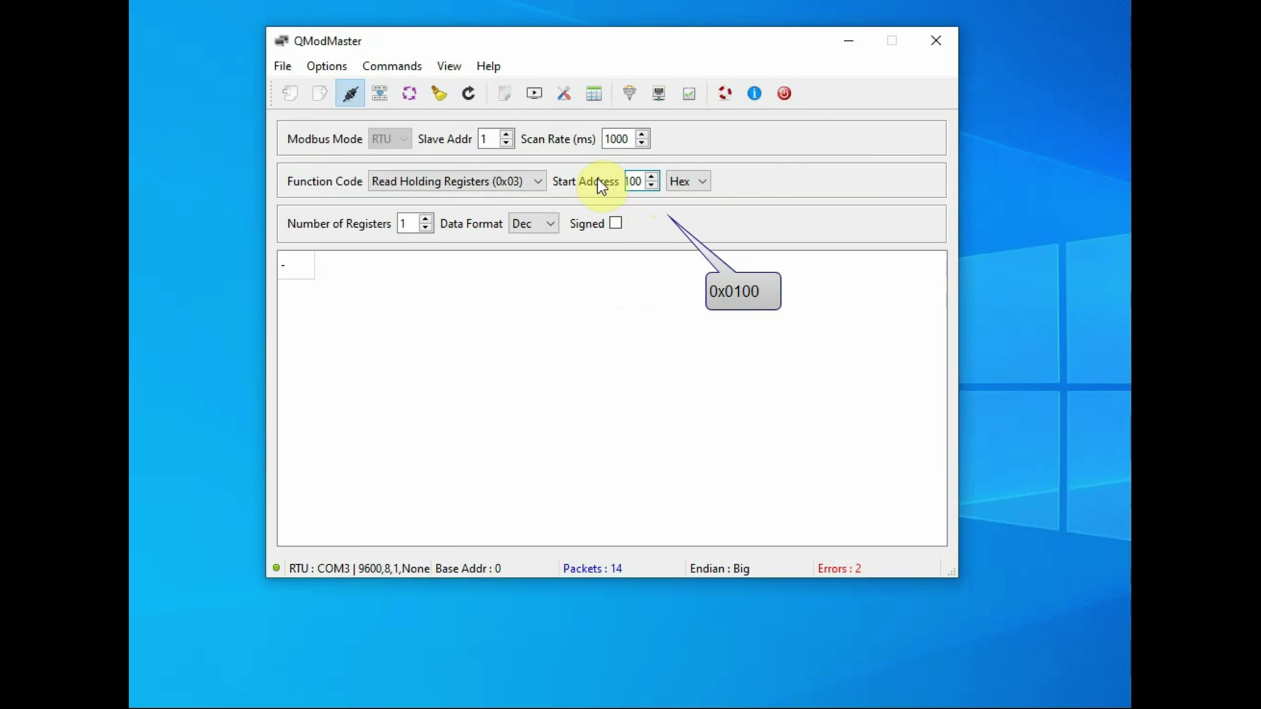
left_click(405, 219)
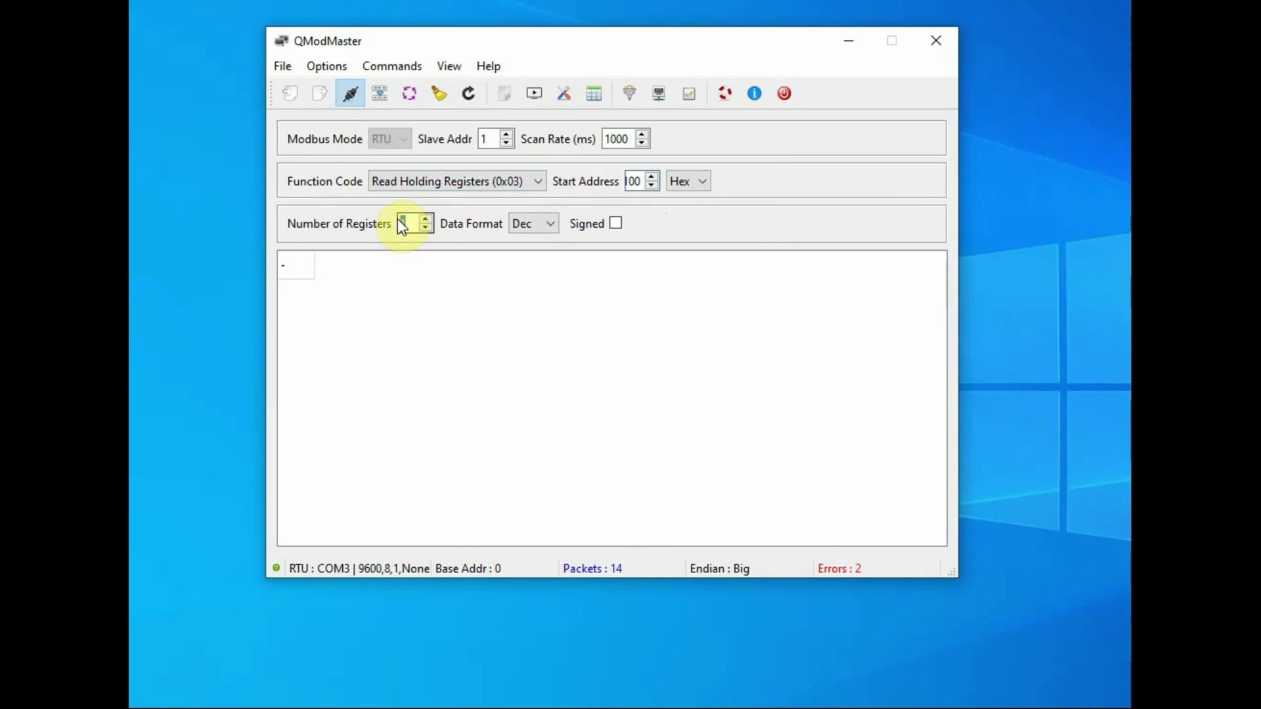
double_click(396, 219)
left_click(385, 67)
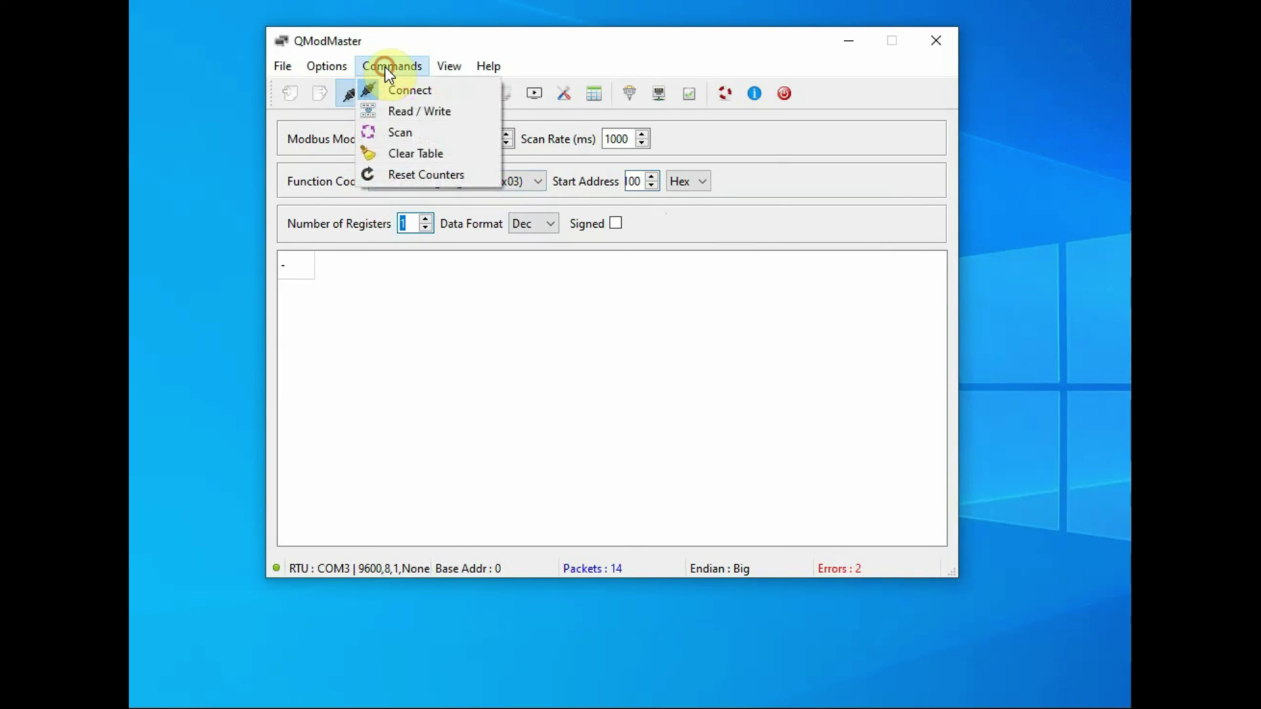
left_click(402, 113)
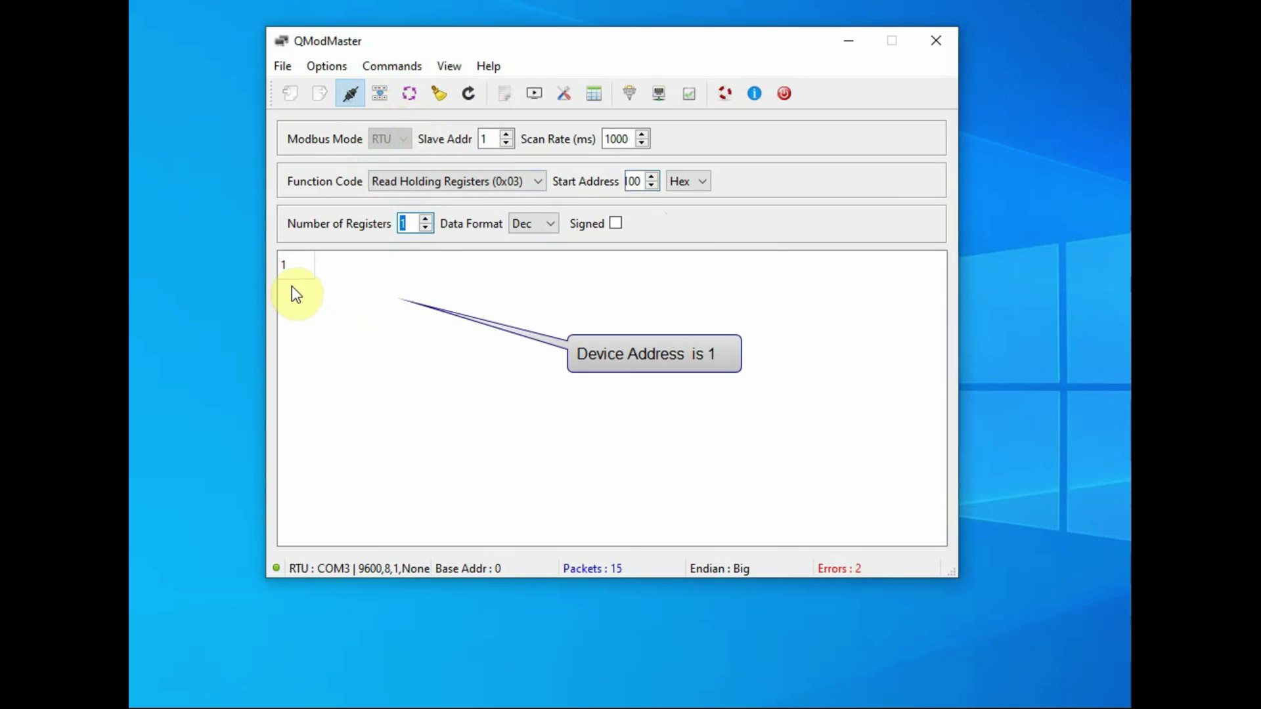
- Read register 0101 and select its returned value 2, the 9600 baud code
double_click(636, 182)
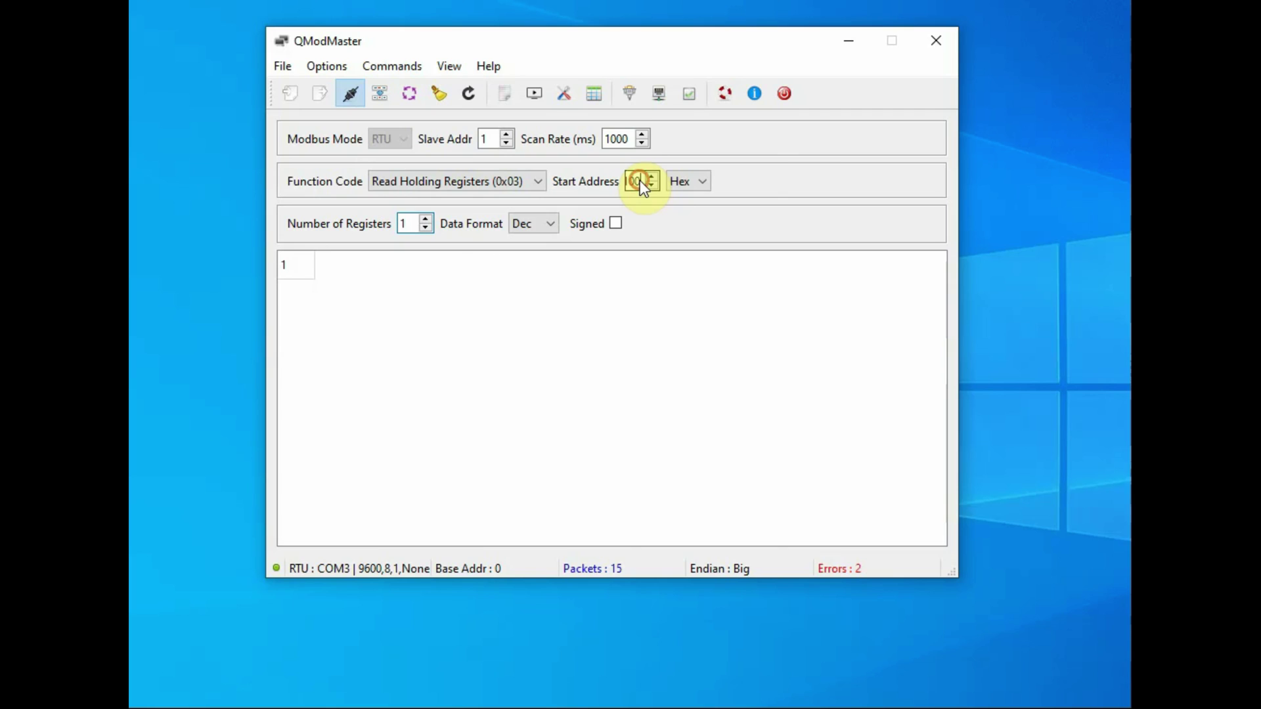
type("0101")
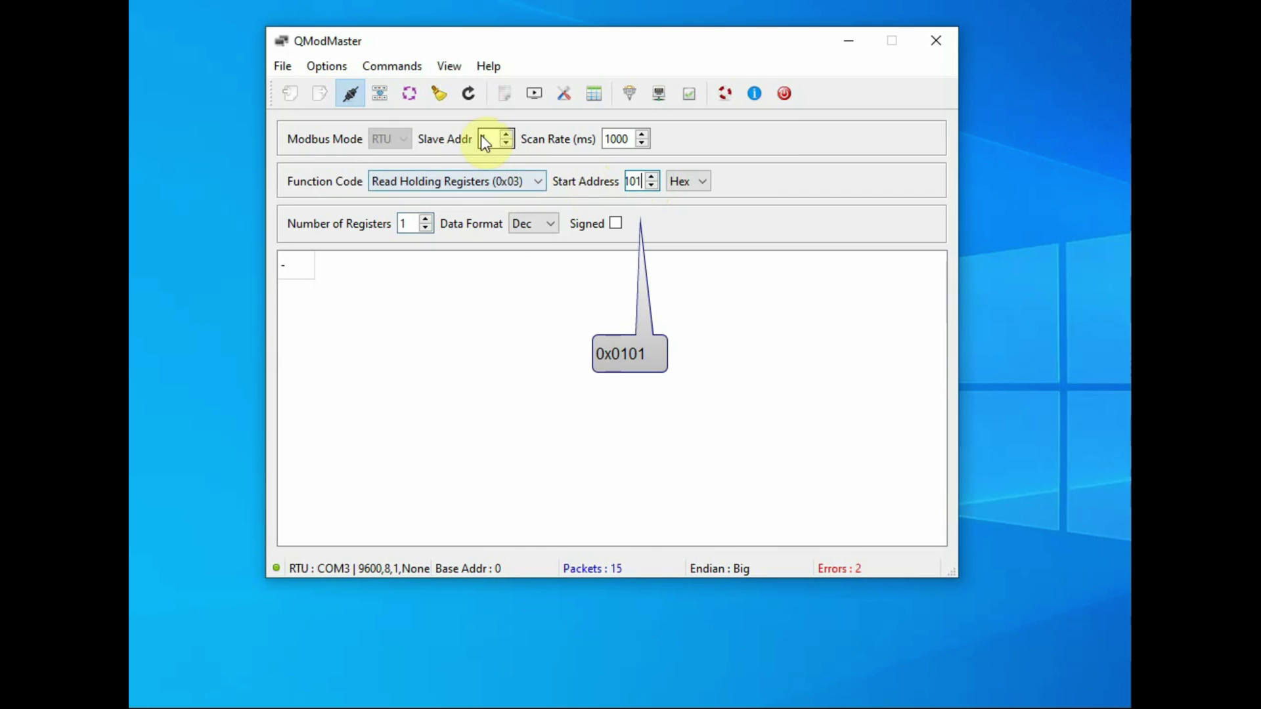
left_click(388, 67)
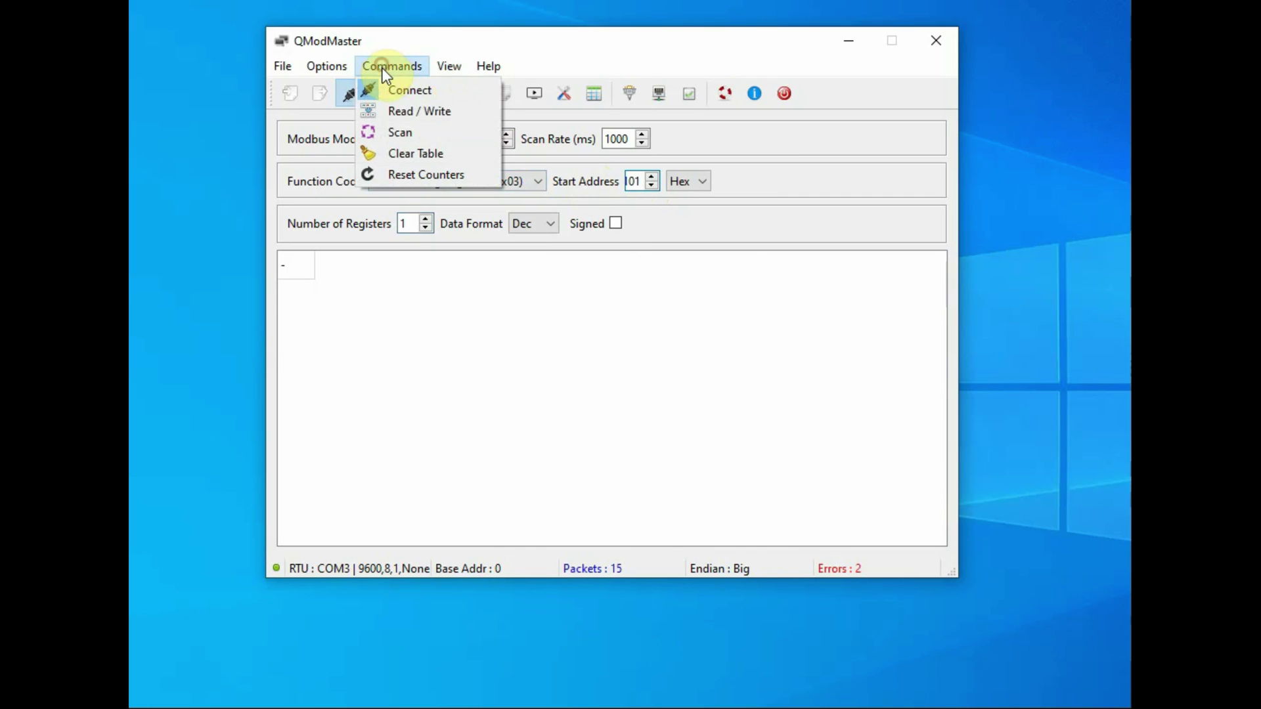
left_click(395, 111)
left_click(298, 267)
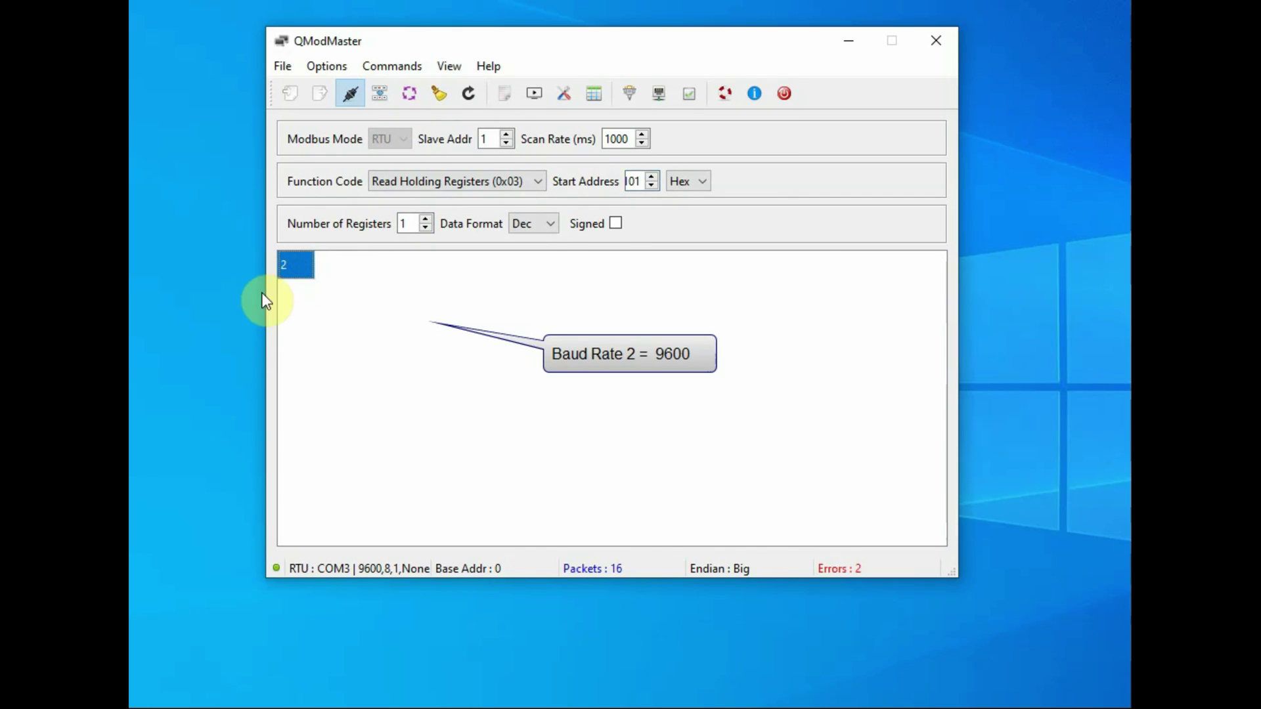